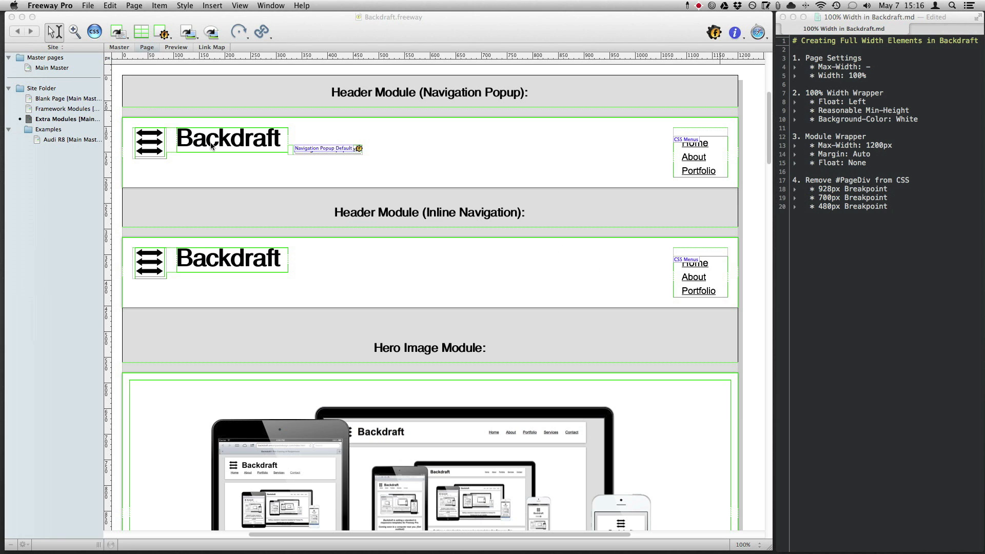
Step: Remove the maximum width from the Blank Page's dimensions and set its width to 100%
click(80, 100)
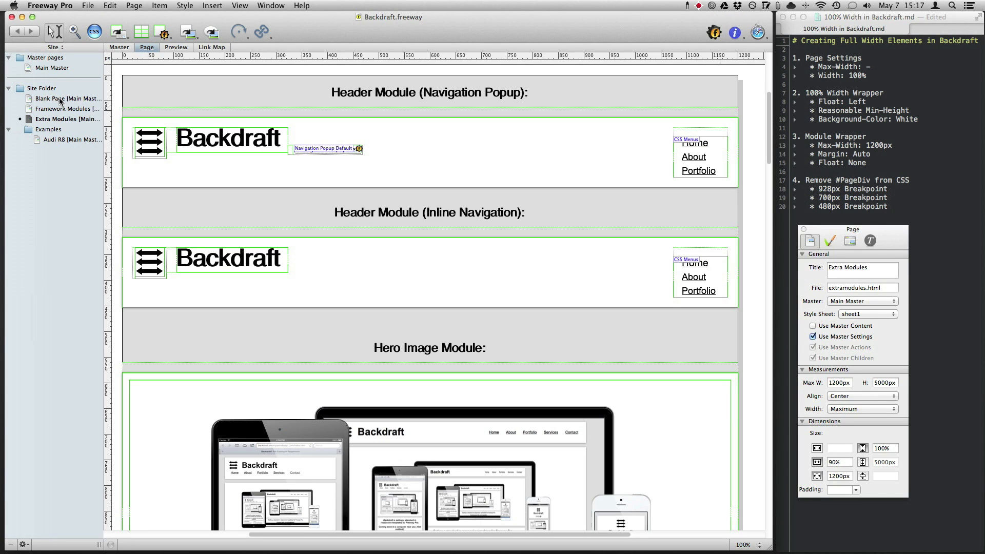
click(60, 99)
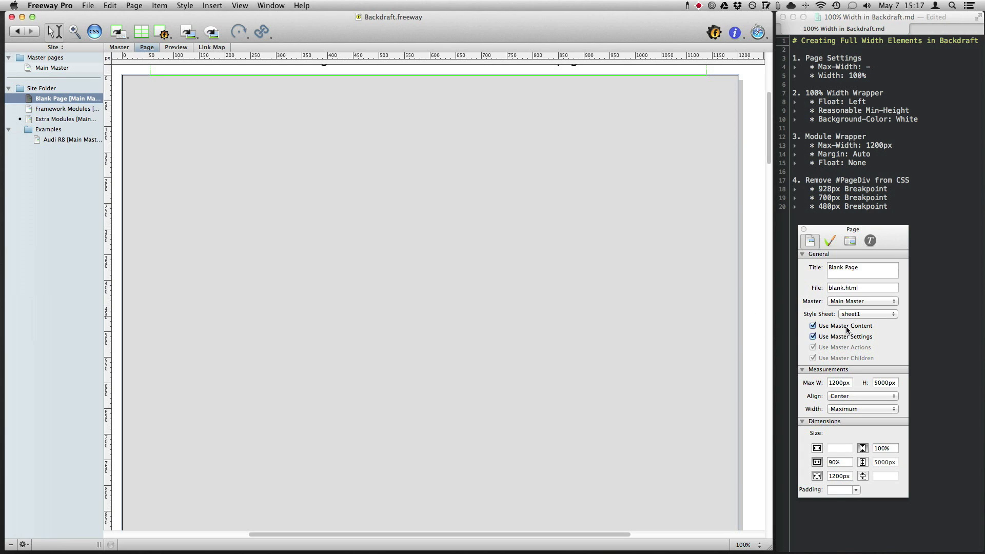
click(817, 476)
click(834, 462)
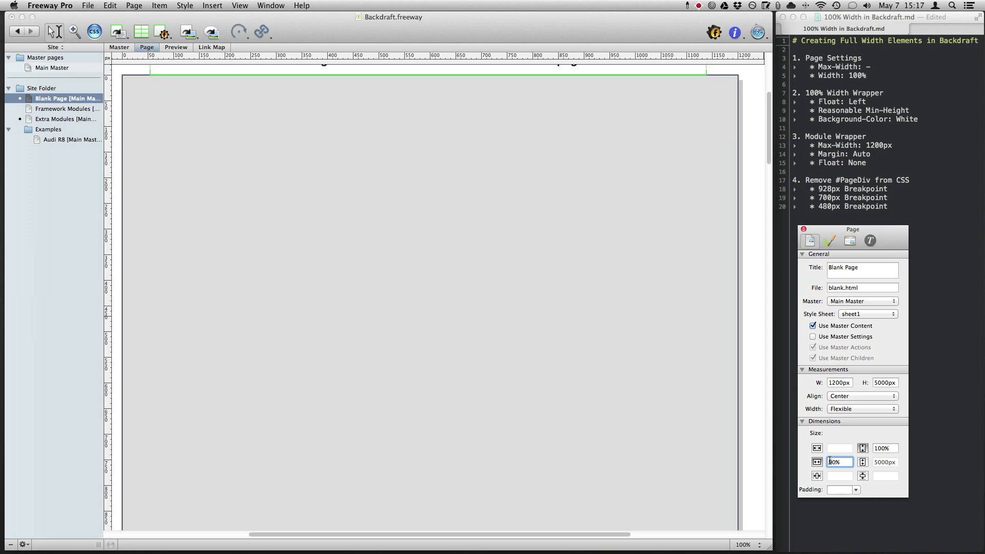
key(BackSpace)
text(10)
key(Return)
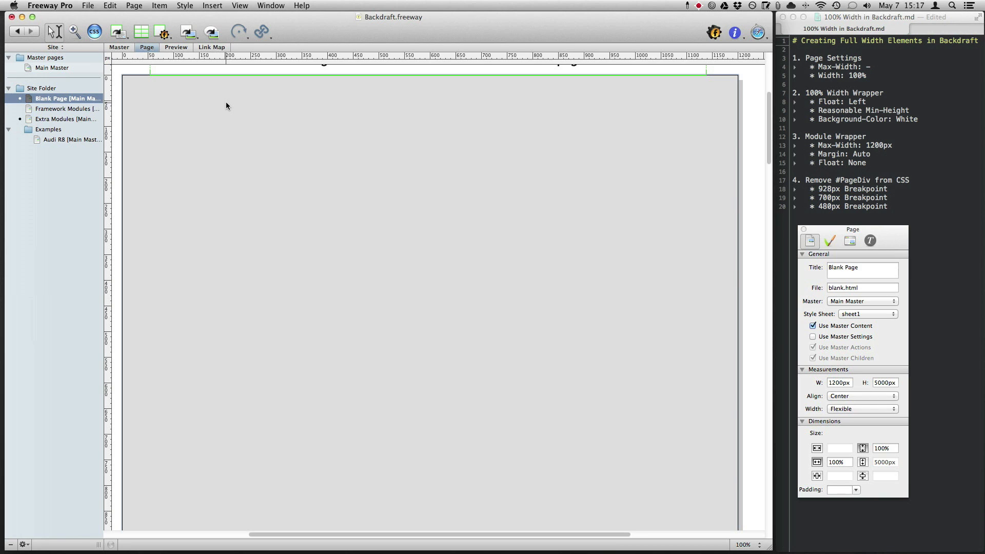
Step: Insert a 100 px by 100 px inline HTML item at the start of the Blank Page's content area
scroll(179, 112, up, 2)
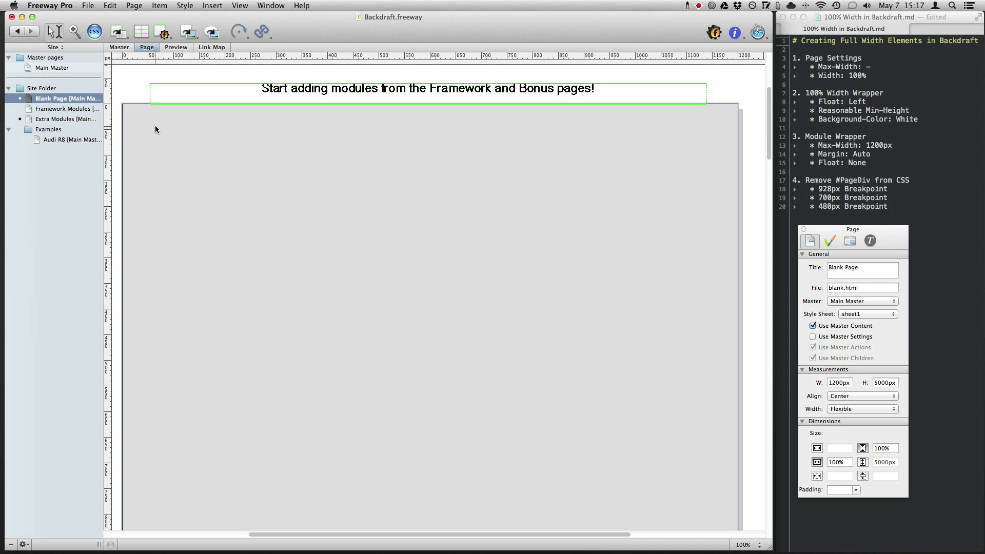
double_click(149, 123)
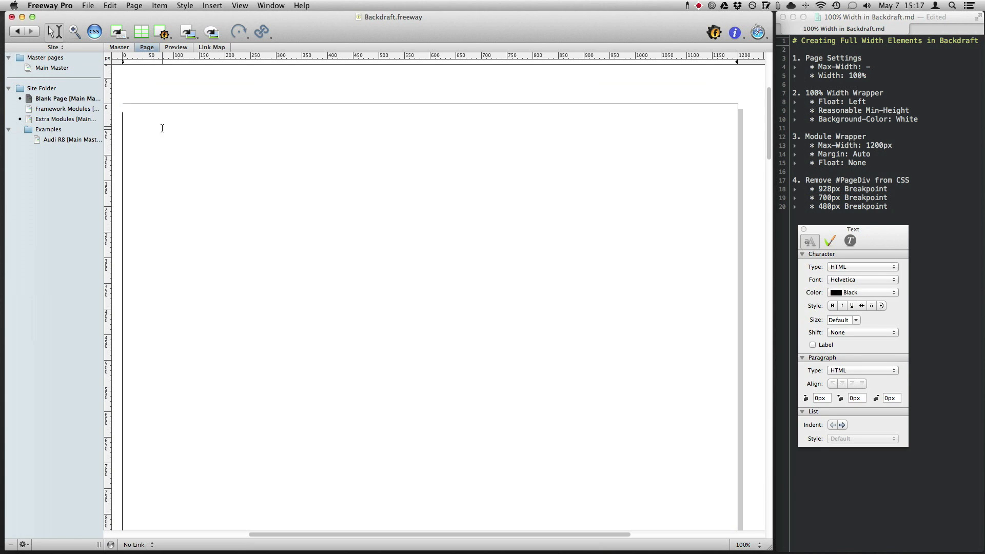
click(216, 8)
click(222, 59)
click(158, 146)
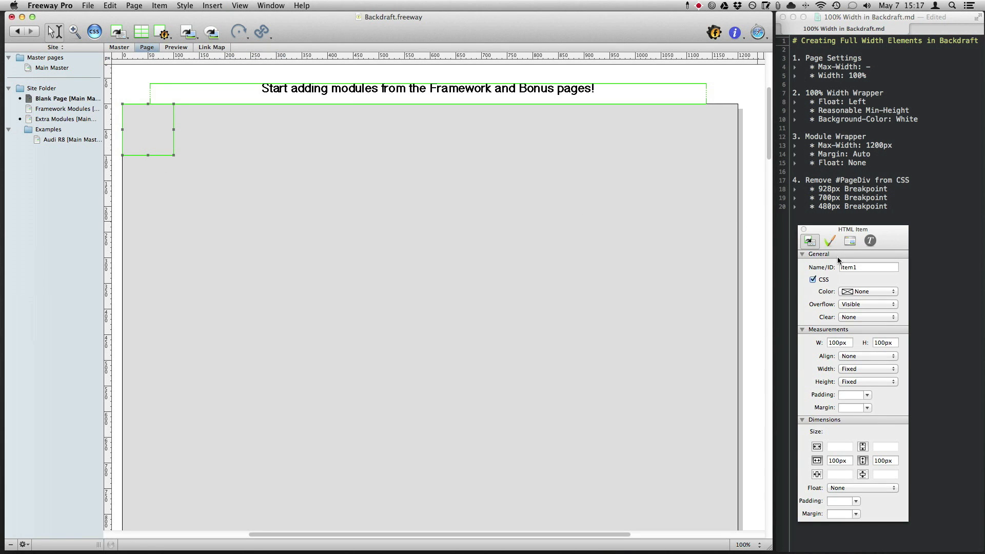
Step: Name the new HTML item fullwidth
click(873, 267)
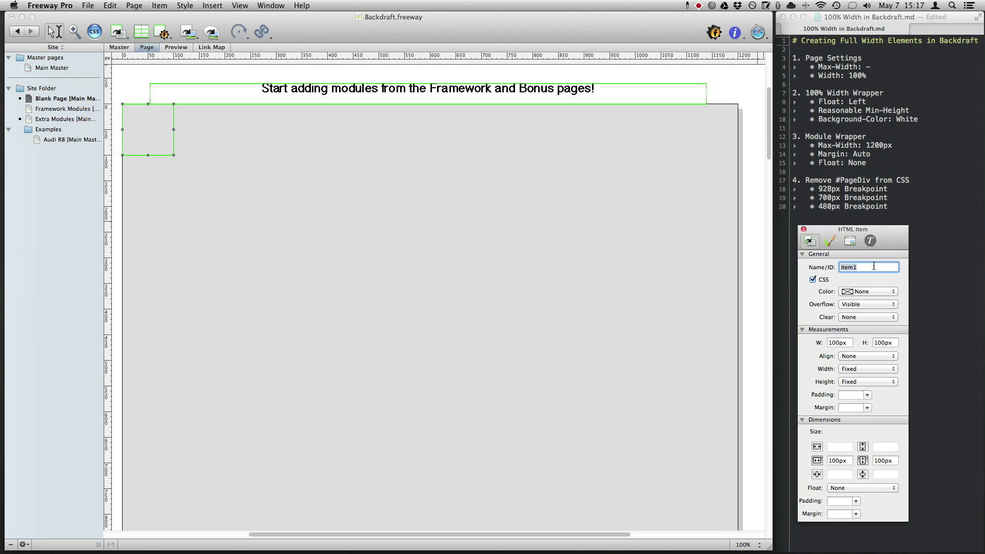
text(fullwidth)
key(Return)
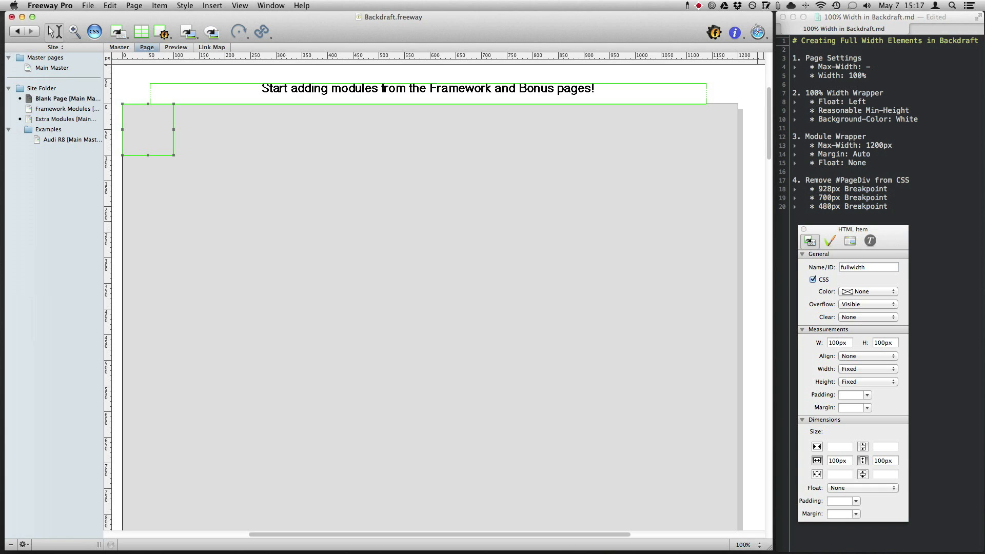
Step: Set the fullwidth item's width to 100% and float it left
click(836, 461)
key(BackSpace)
key(BackSpace)
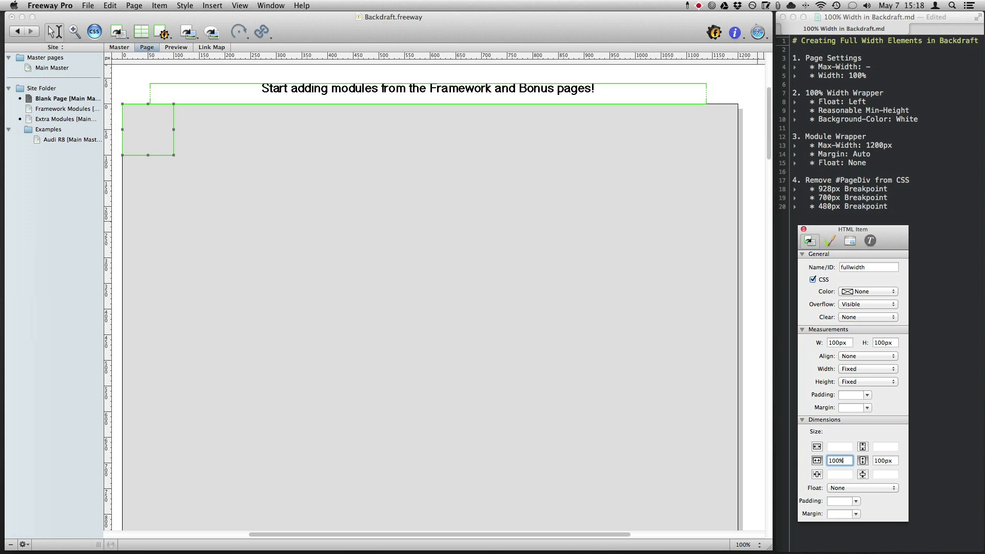
text(%)
key(Return)
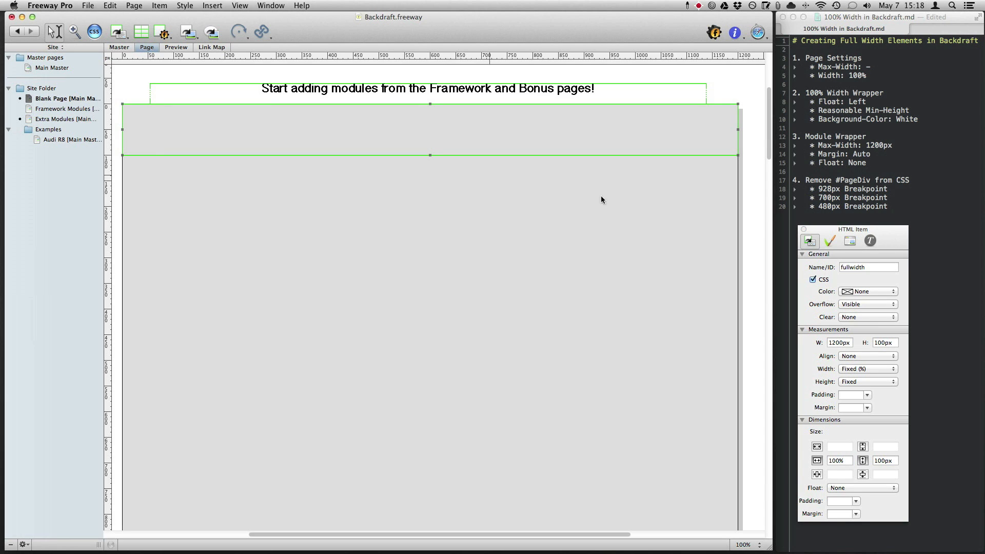
click(847, 488)
click(849, 503)
Step: Give the fullwidth item a white background colour
click(831, 241)
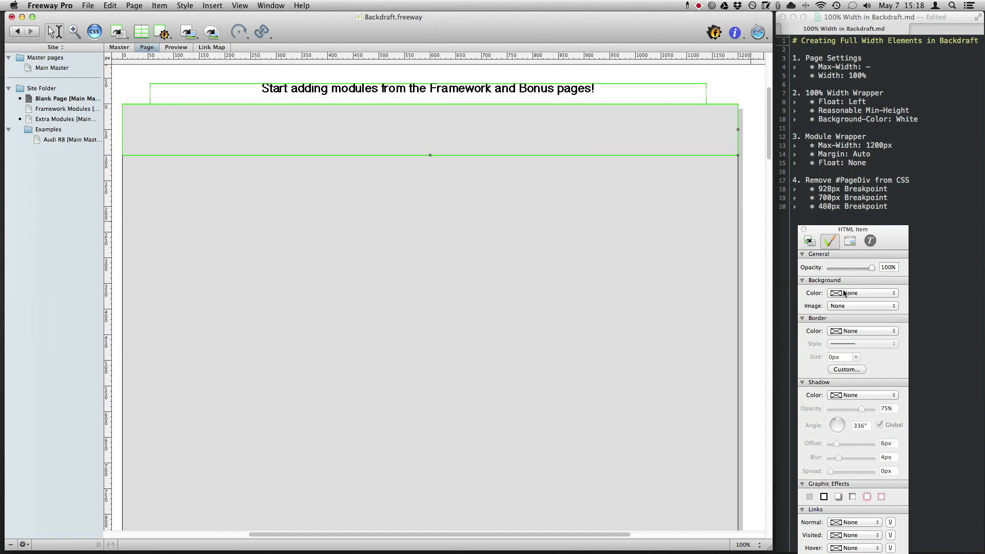
click(845, 293)
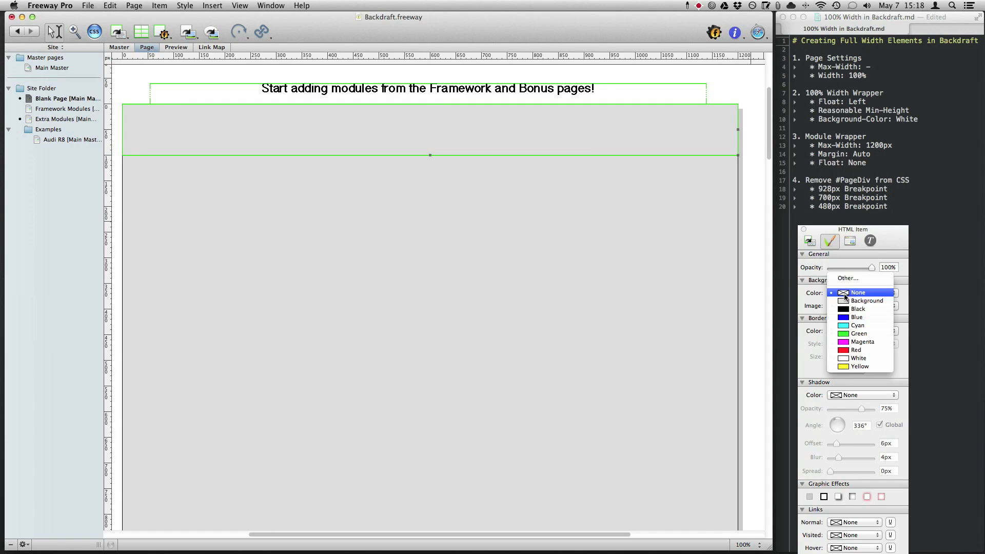
click(857, 358)
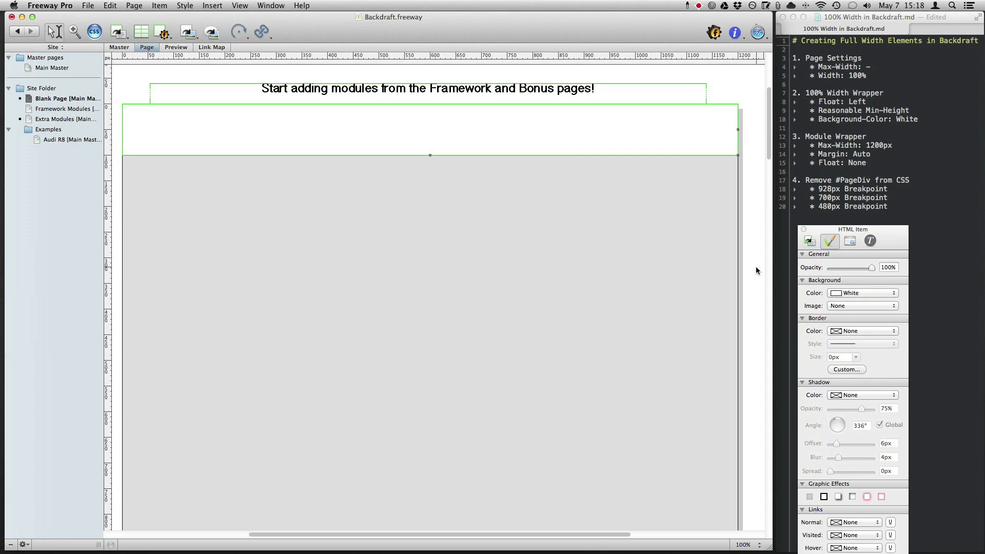
click(851, 332)
click(811, 339)
Step: Add a black shadow with 10% opacity and 2 px offset to the fullwidth item, and extend its height to about 788 px
click(838, 395)
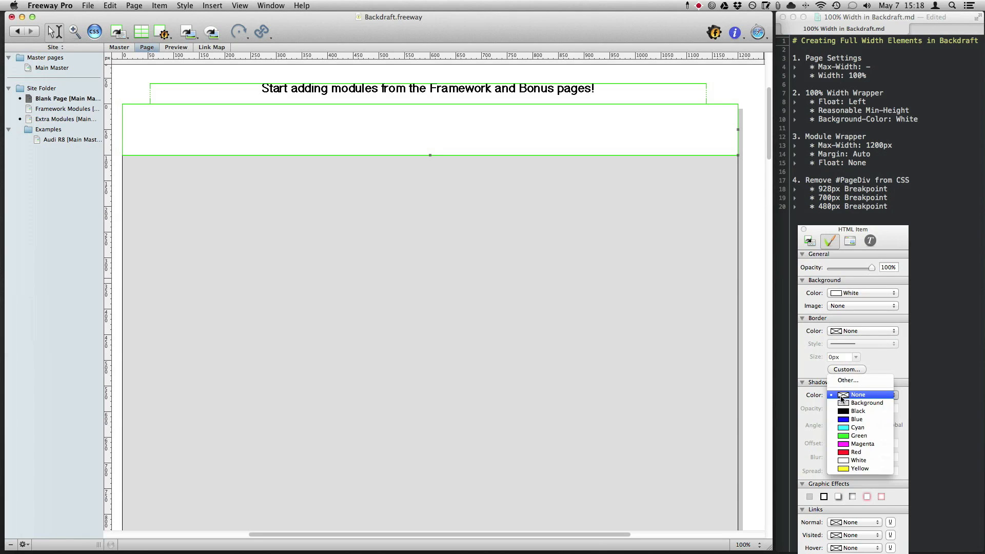
click(843, 411)
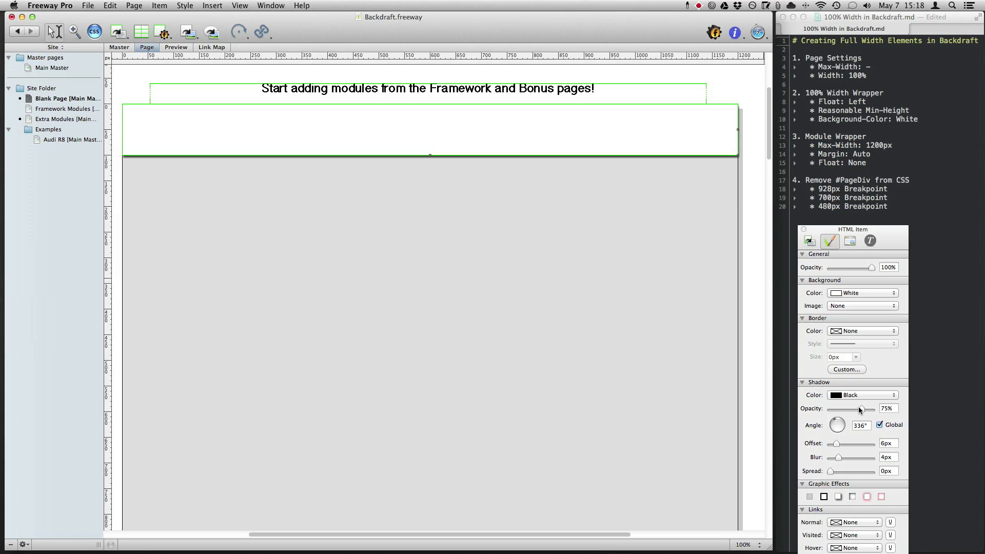
drag(860, 409, 834, 408)
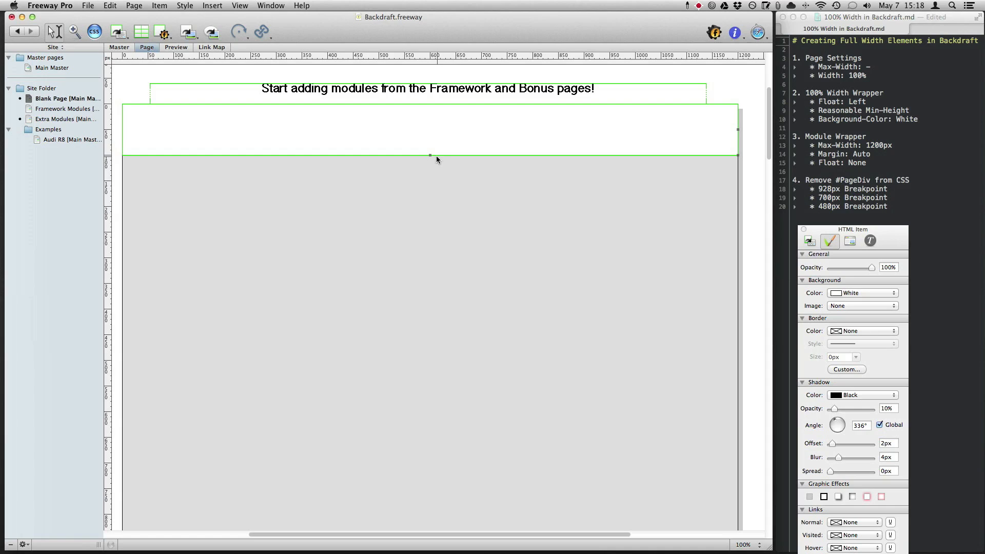
drag(429, 157, 438, 507)
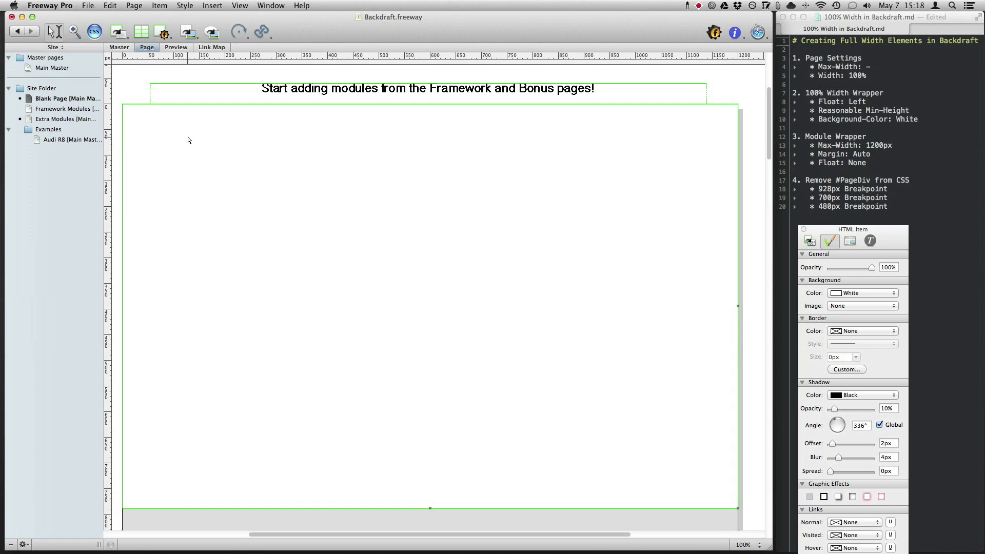
Step: Copy the second two-column module wrapper, twoWrapperAlt, from the Framework Modules page
click(54, 113)
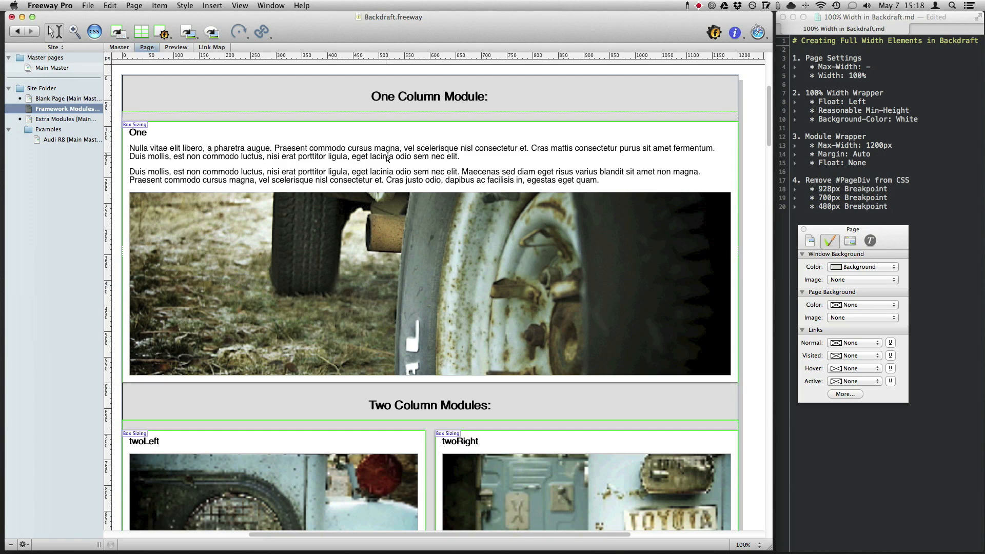
scroll(429, 185, down, 5)
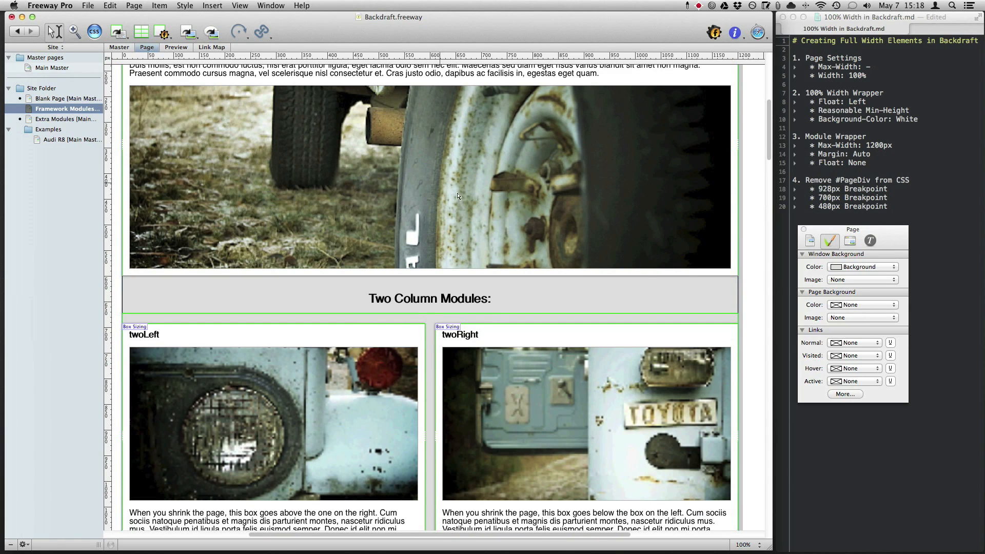
scroll(451, 220, down, 3)
click(432, 252)
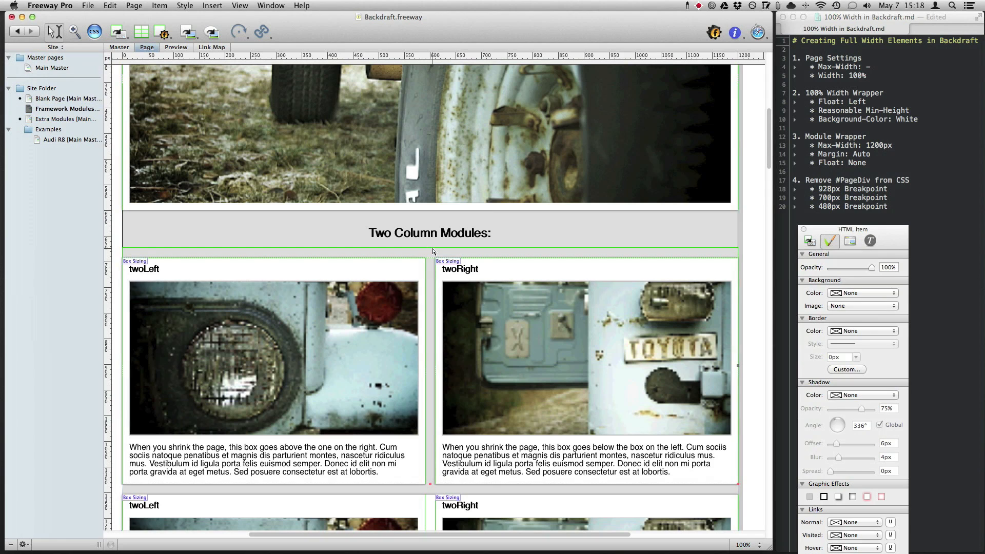
scroll(433, 253, down, 8)
click(429, 343)
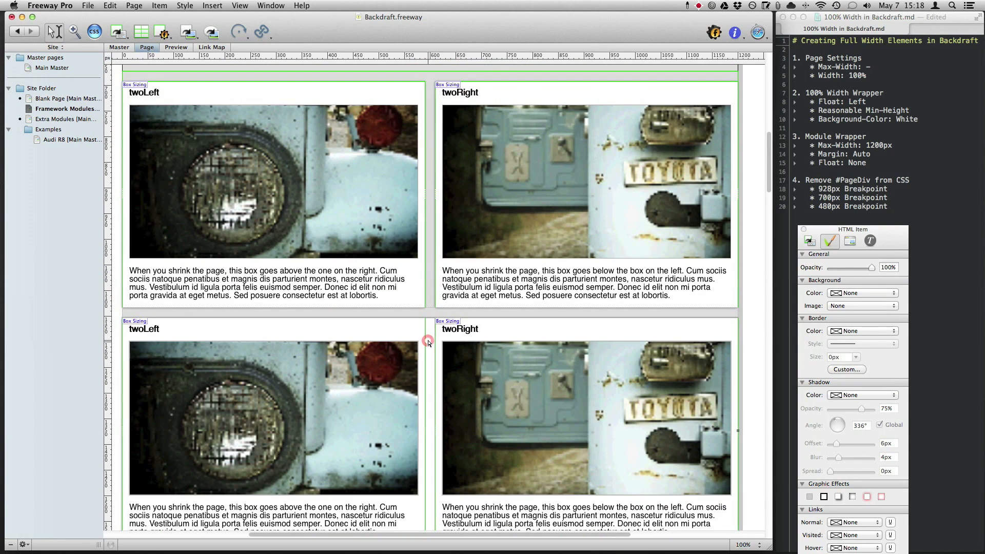
click(809, 241)
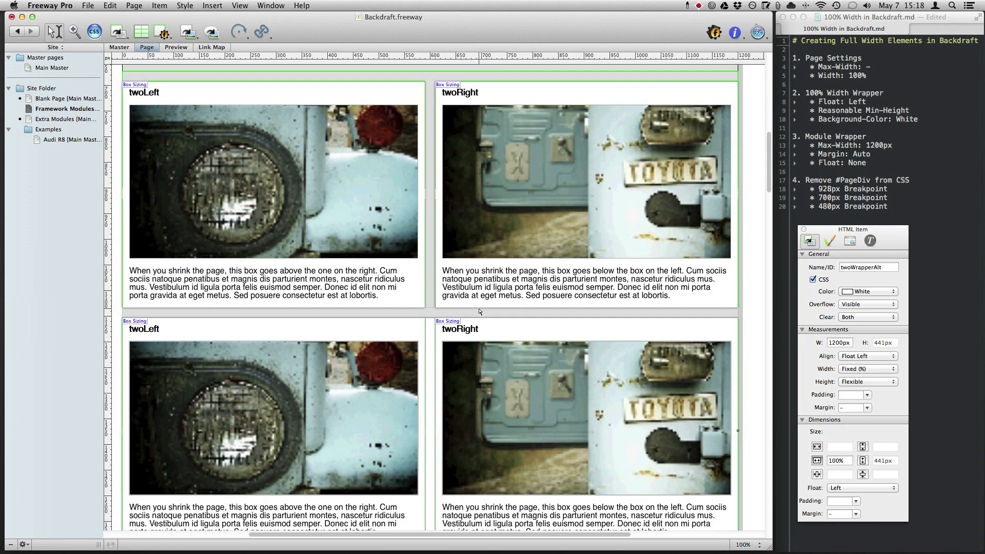
Step: Paste the copied two-column module inside the fullwidth item on the Blank Page
click(74, 99)
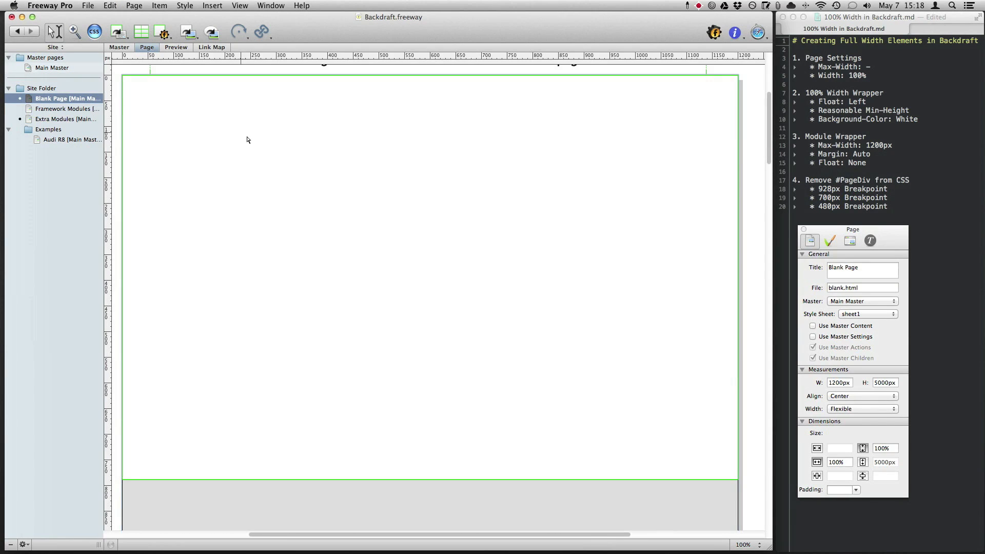
scroll(296, 150, up, 2)
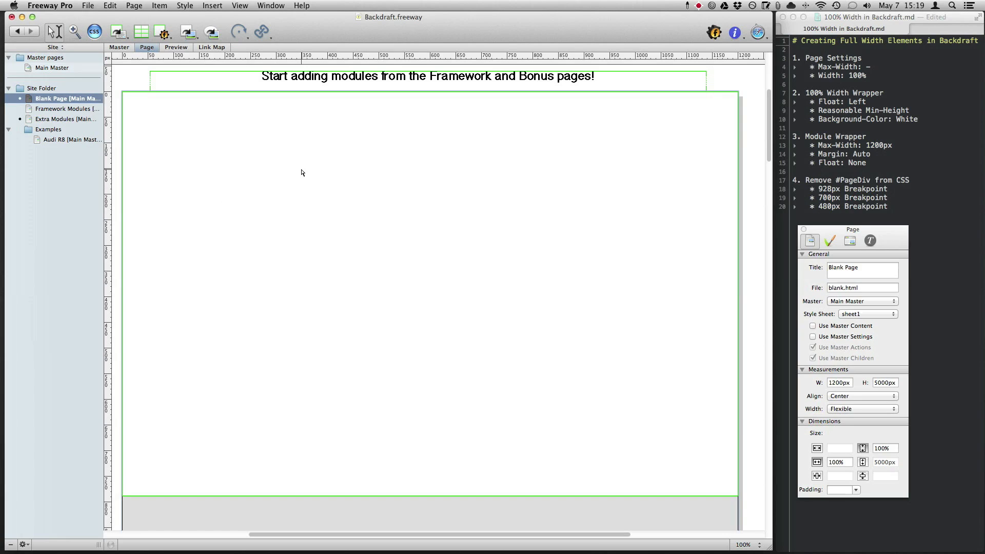
click(302, 172)
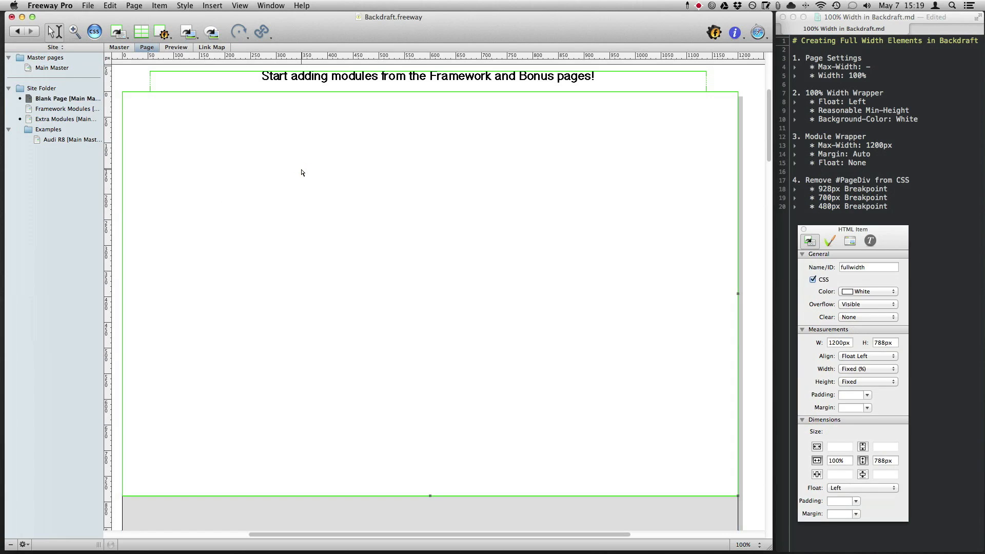
double_click(257, 137)
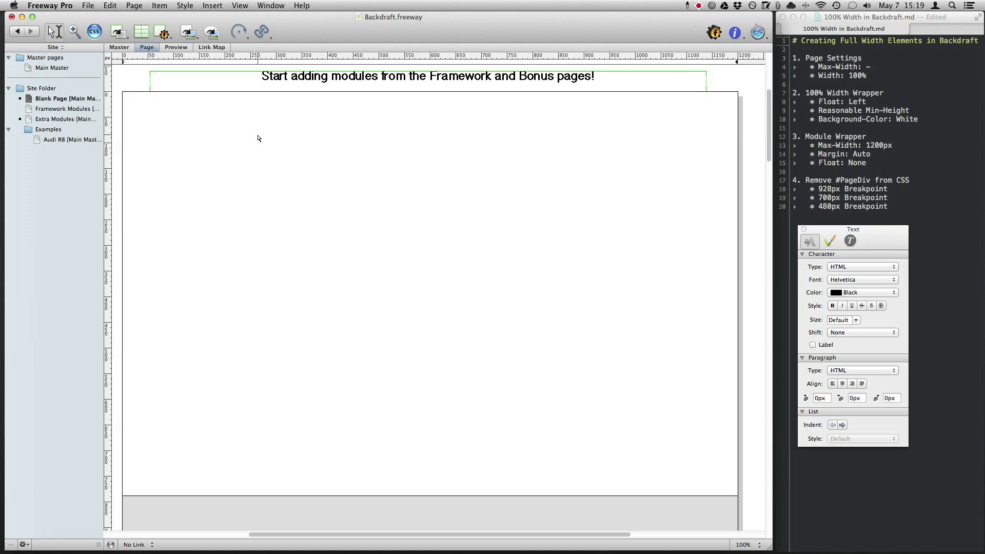
key(super+v)
click(724, 81)
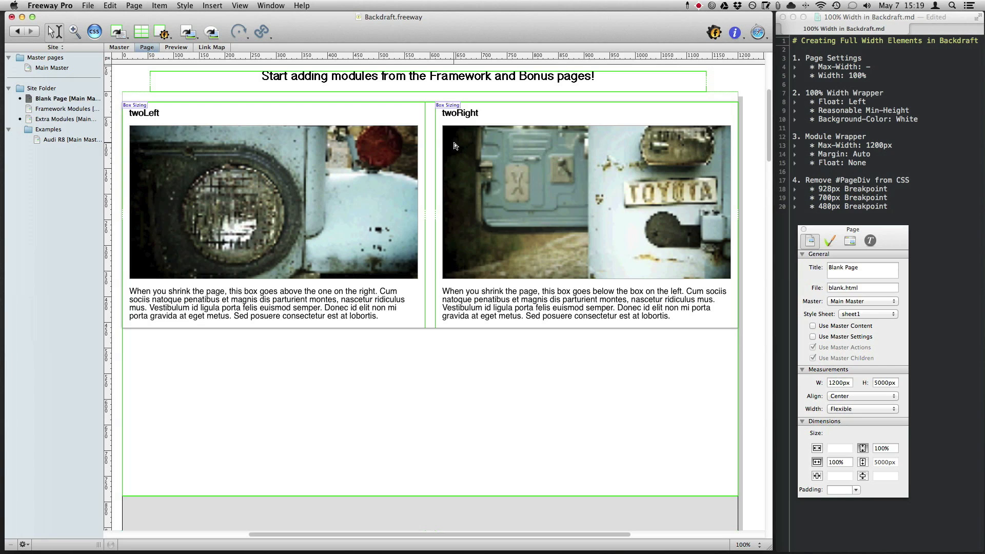
Step: Set both the shadow colour and the background colour of the pasted twoWrapperAlt wrapper to None
click(426, 154)
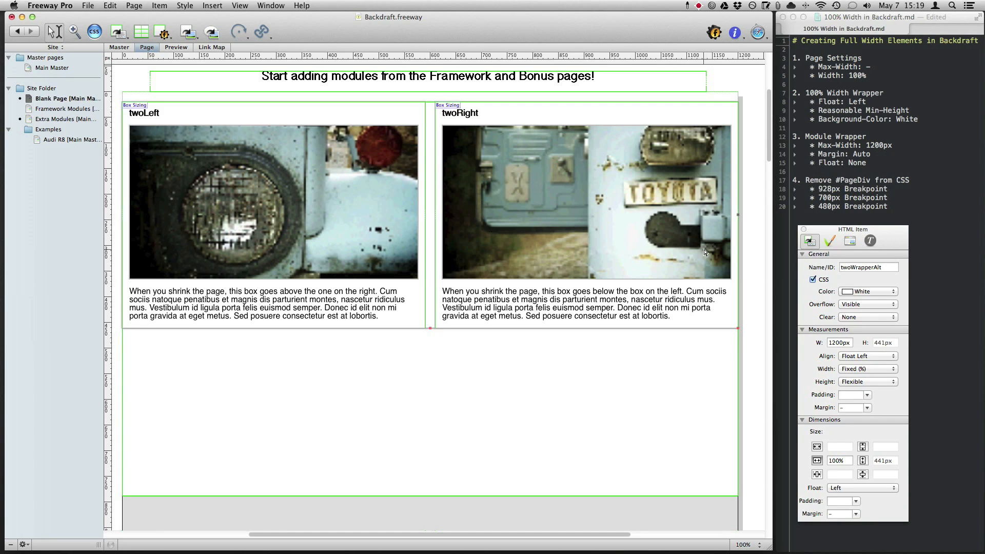
click(829, 241)
click(853, 395)
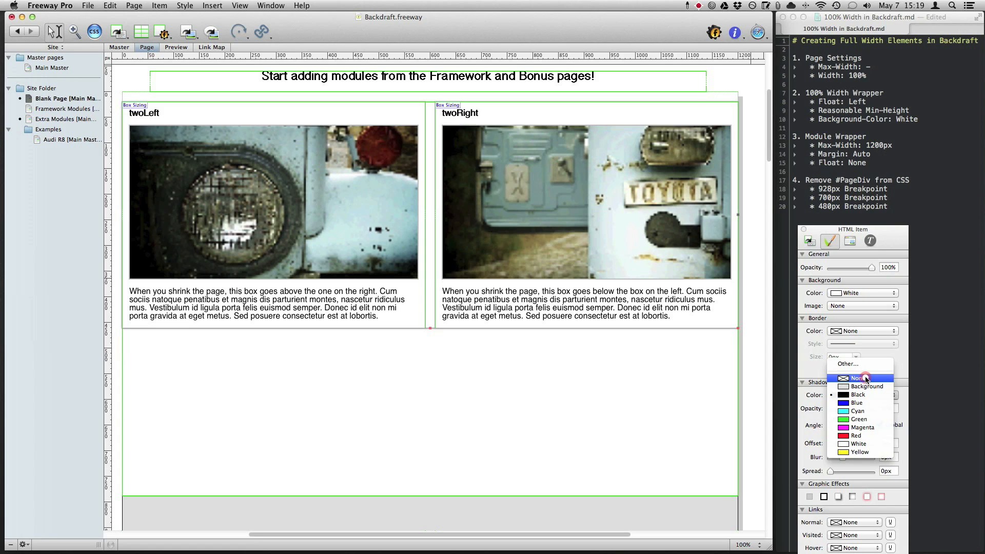
click(854, 378)
click(842, 293)
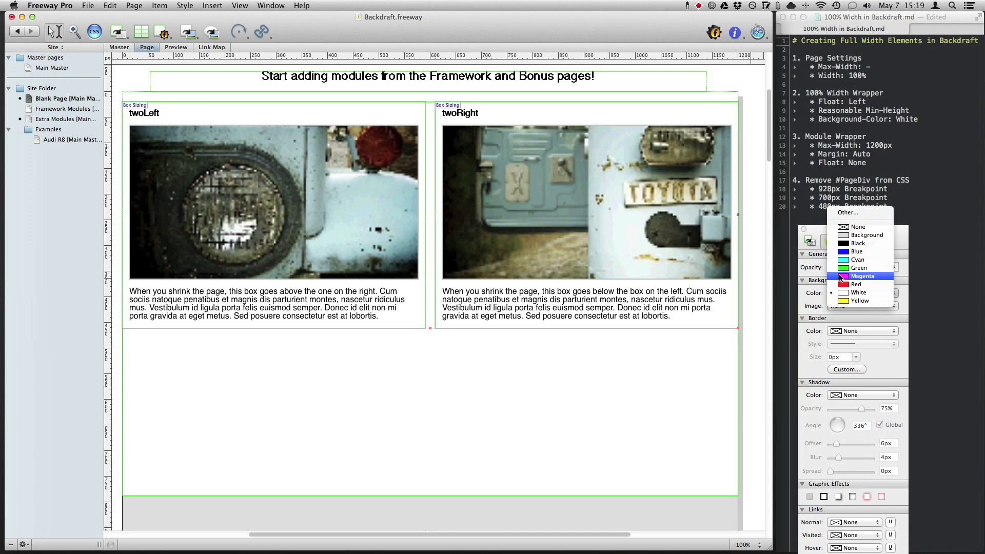
click(850, 226)
Step: Enter 1200 as the maximum width of the twoWrapperAlt wrapper
click(815, 241)
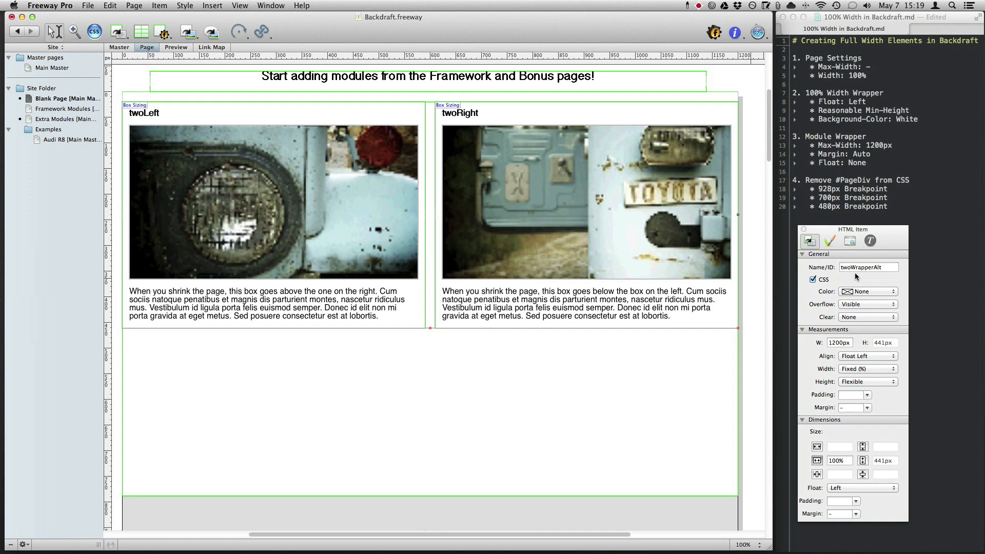
click(817, 476)
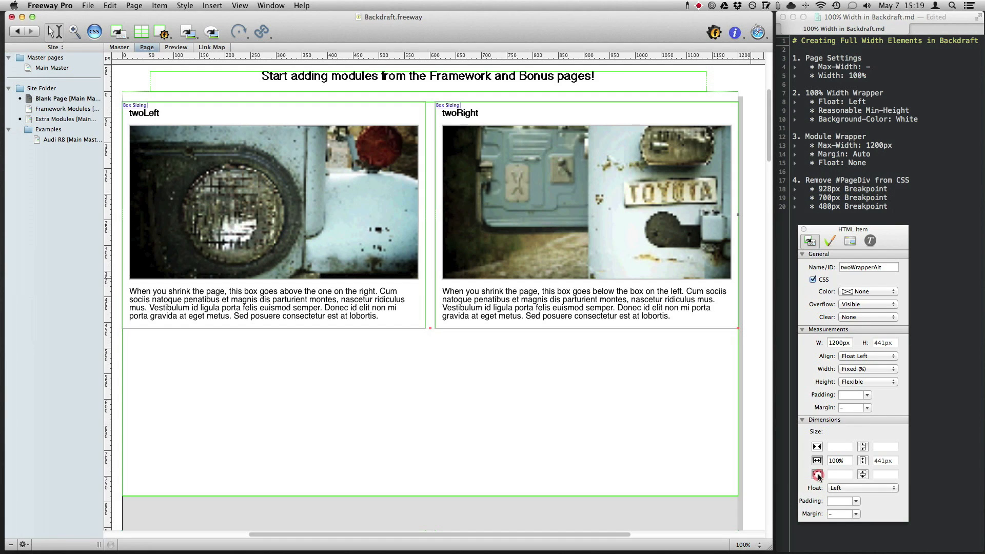
click(845, 475)
drag(845, 474, 819, 473)
text(1200)
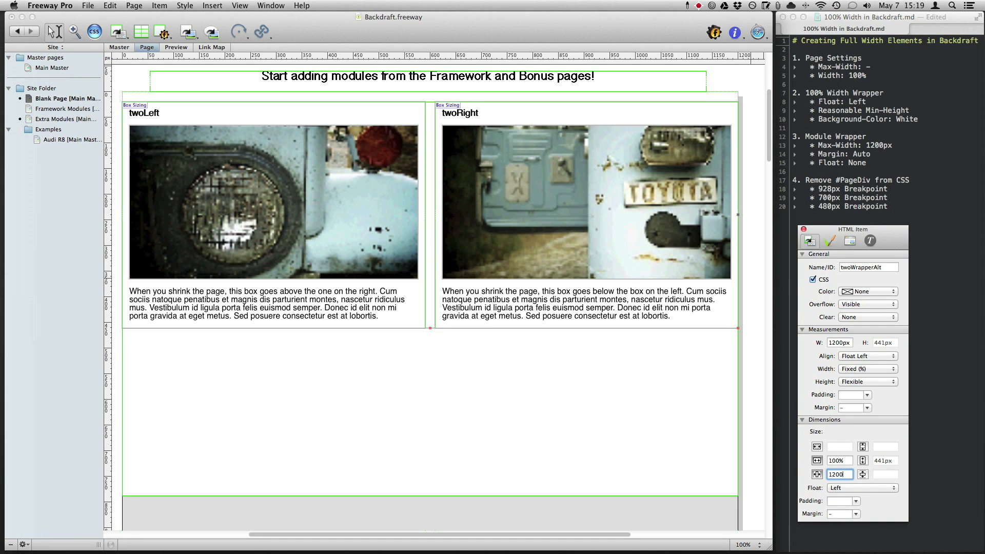
key(Return)
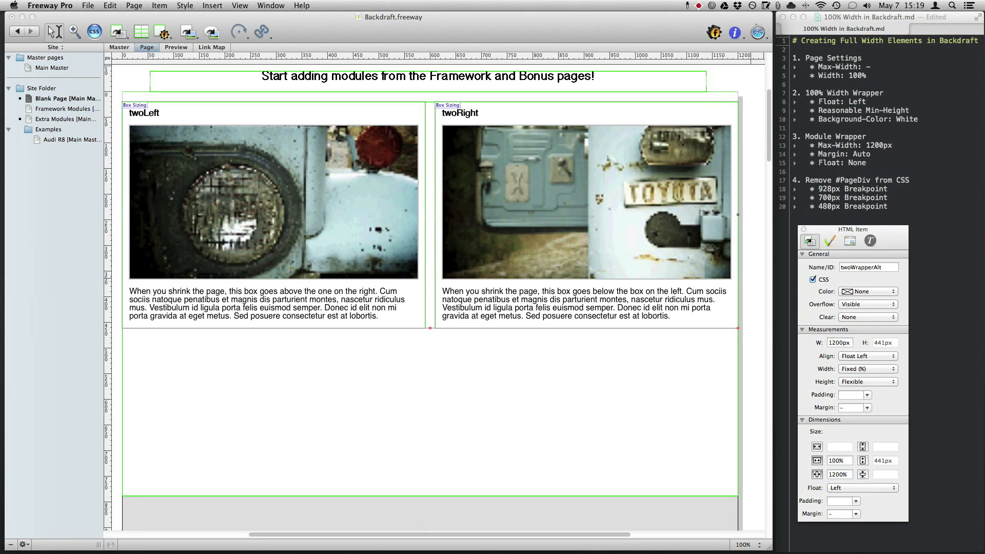
Step: Set the twoWrapperAlt wrapper's margin to Auto and its float to None
click(856, 513)
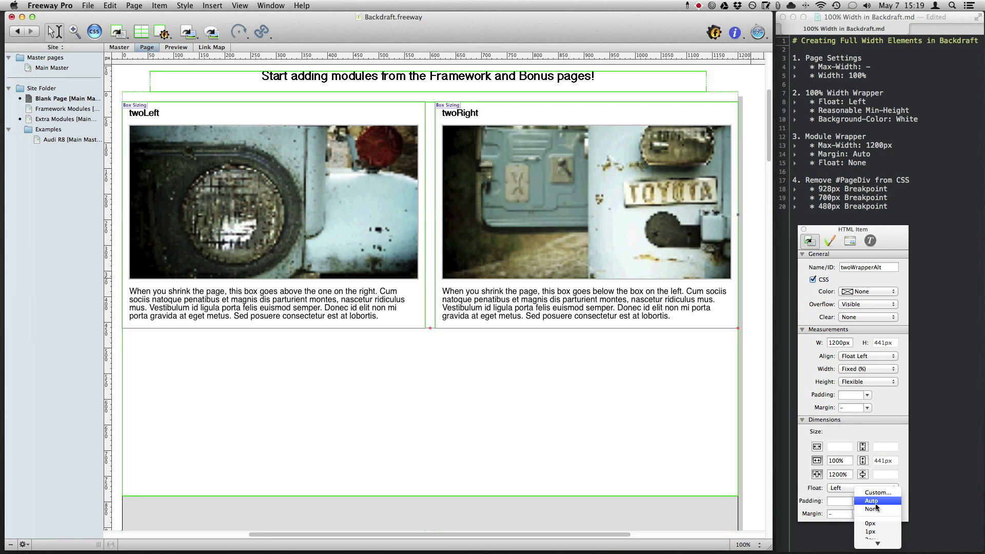
click(875, 501)
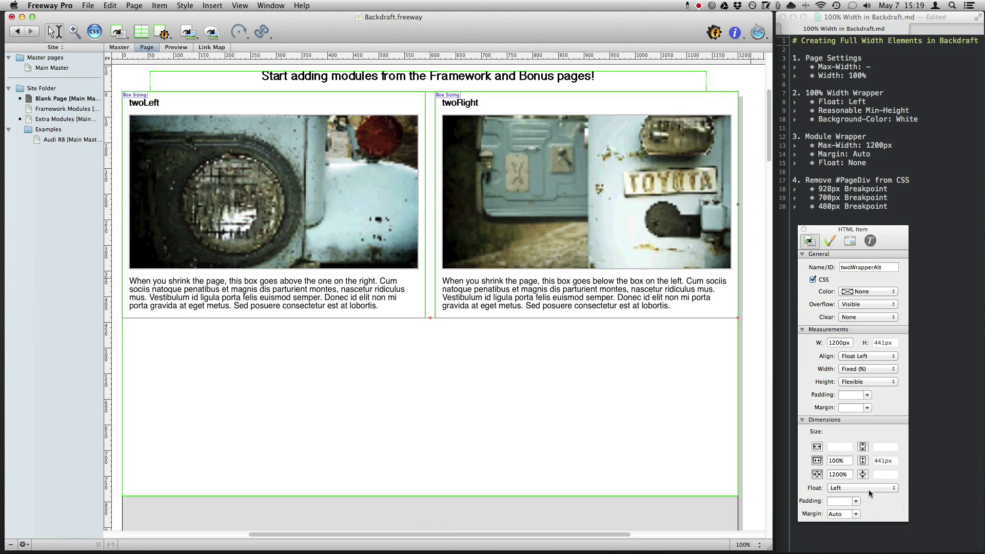
click(868, 488)
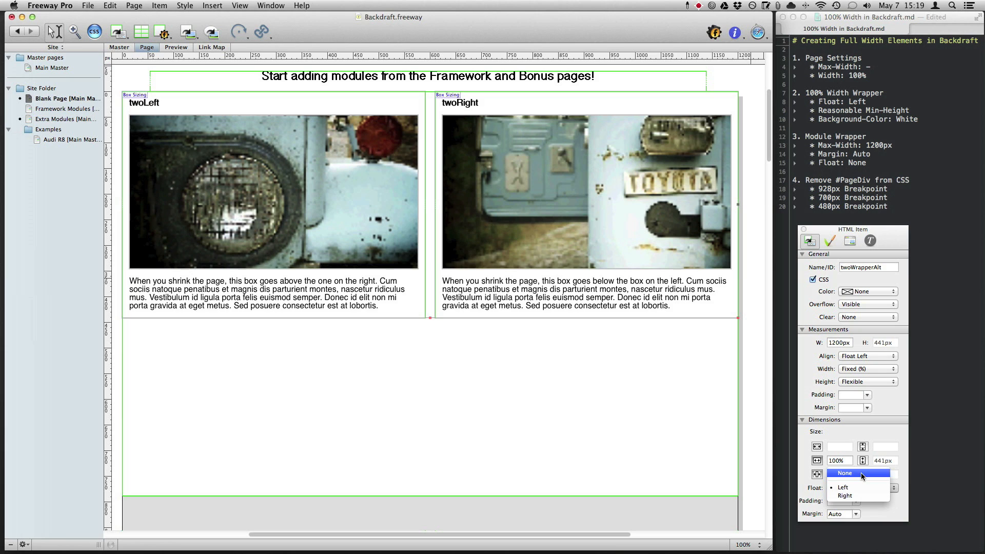
click(861, 473)
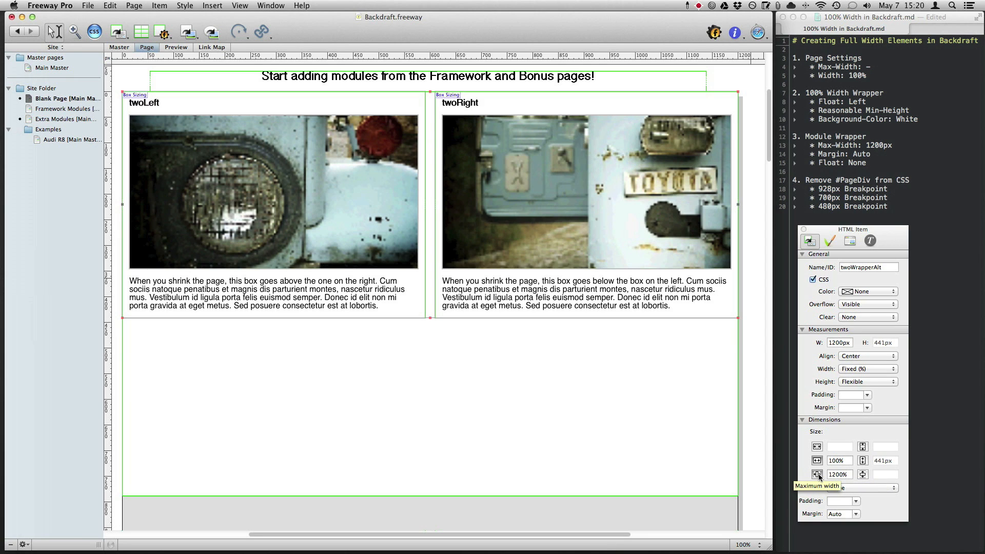
Step: Correct the twoWrapperAlt wrapper's maximum width to 1200px and preview the page
click(846, 474)
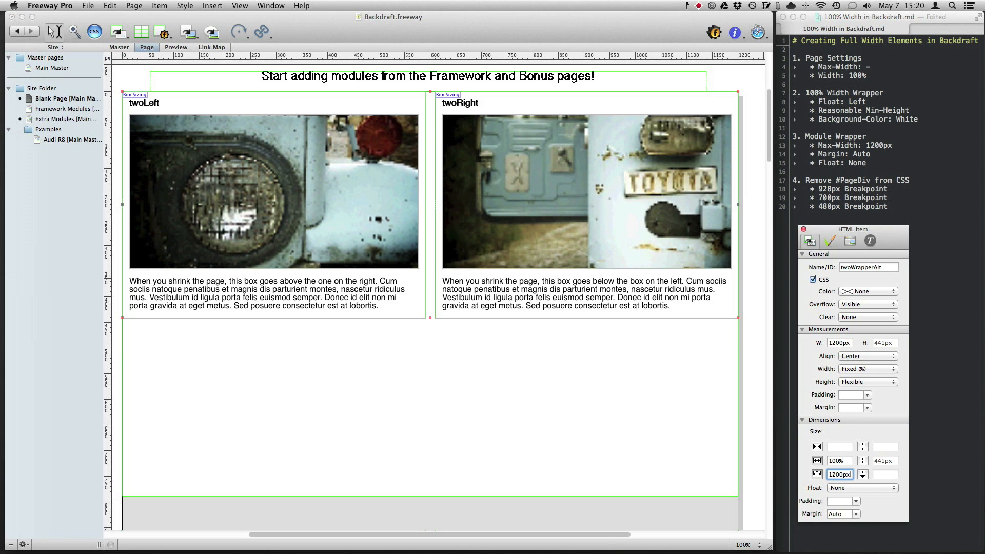
key(Return)
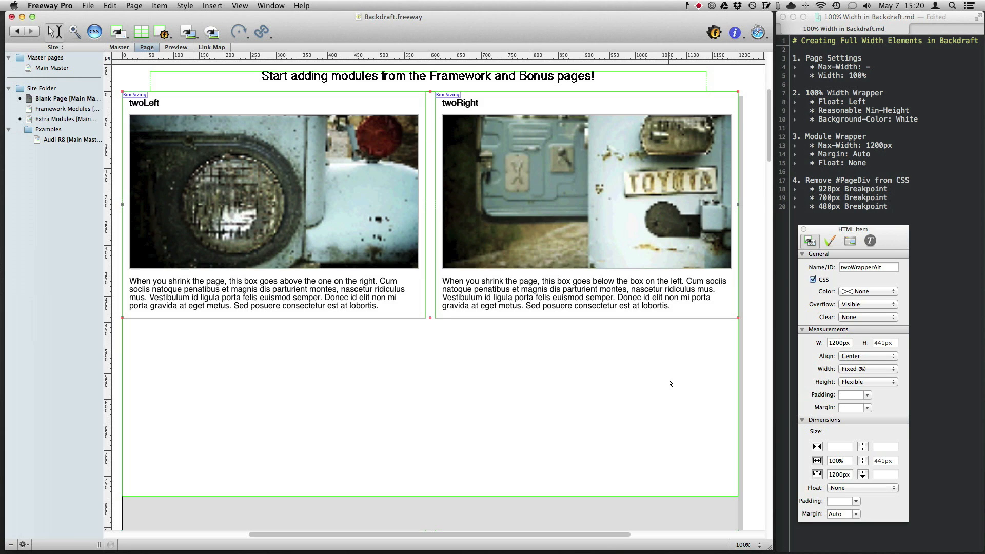
click(178, 48)
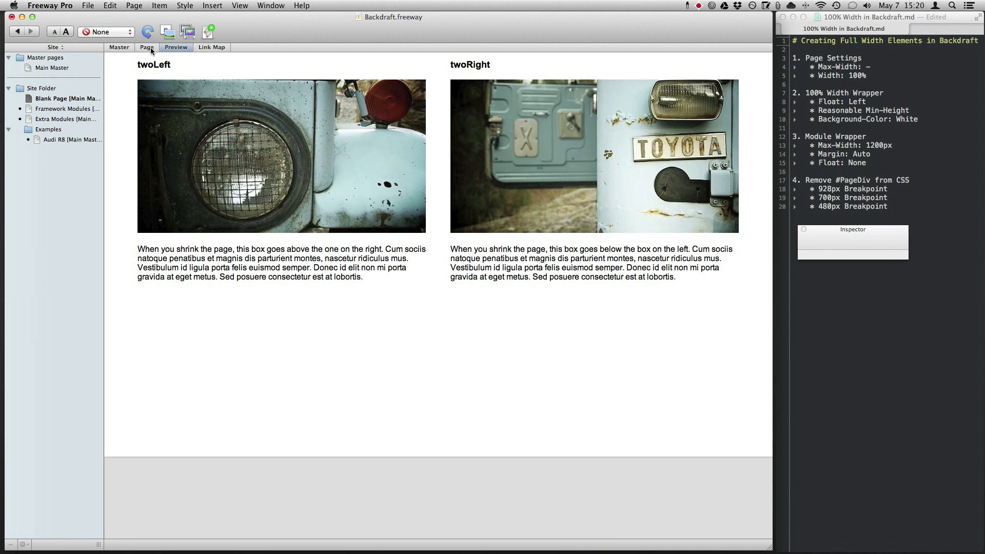
Step: Clear the height setting of the fullwidth item so it fits the two-column module, and preview the page
click(147, 47)
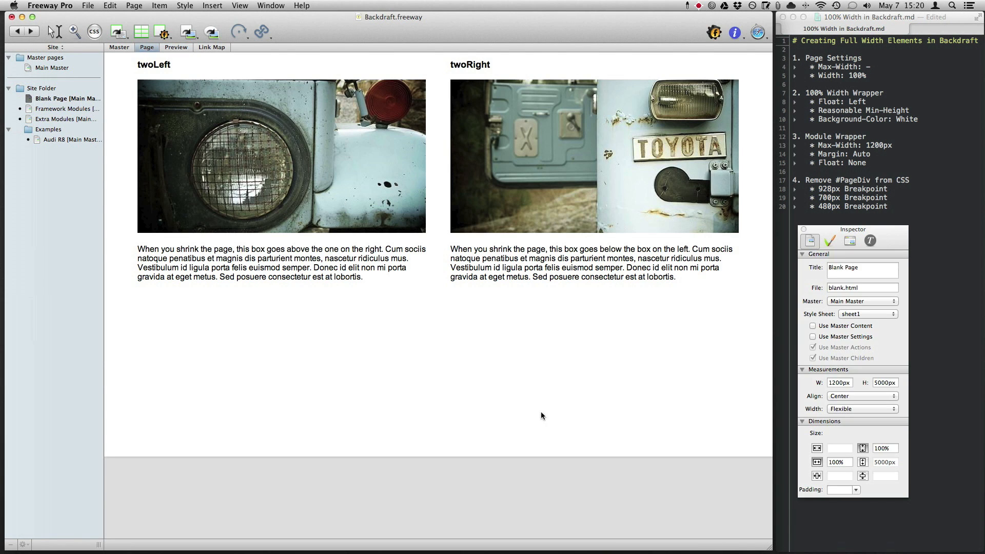
click(863, 460)
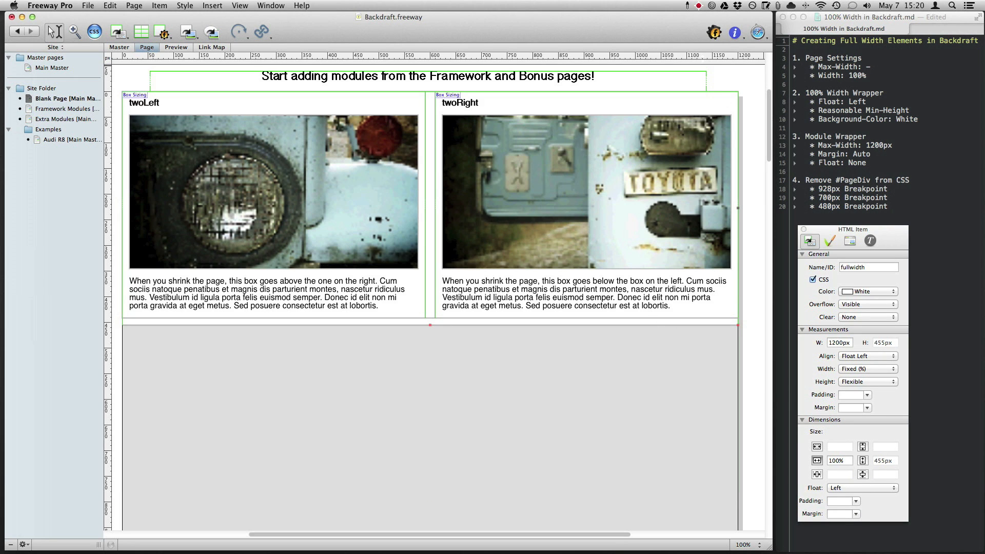
click(170, 47)
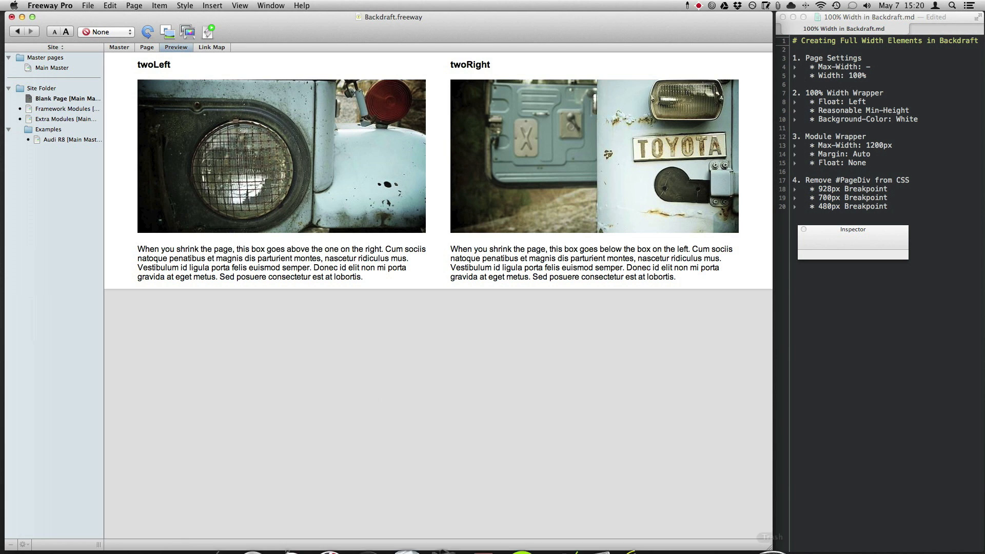
mouse_move(769, 547)
mouse_down()
mouse_move(981, 550)
mouse_move(698, 550)
mouse_move(764, 550)
mouse_up()
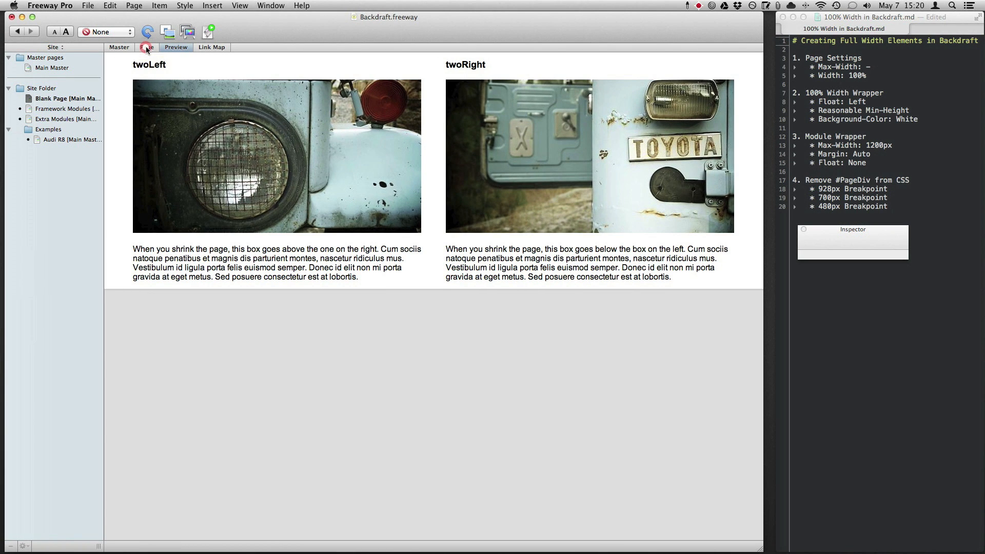
Step: Duplicate the fullwidth section twice on the Blank Page to stack three sections
click(146, 47)
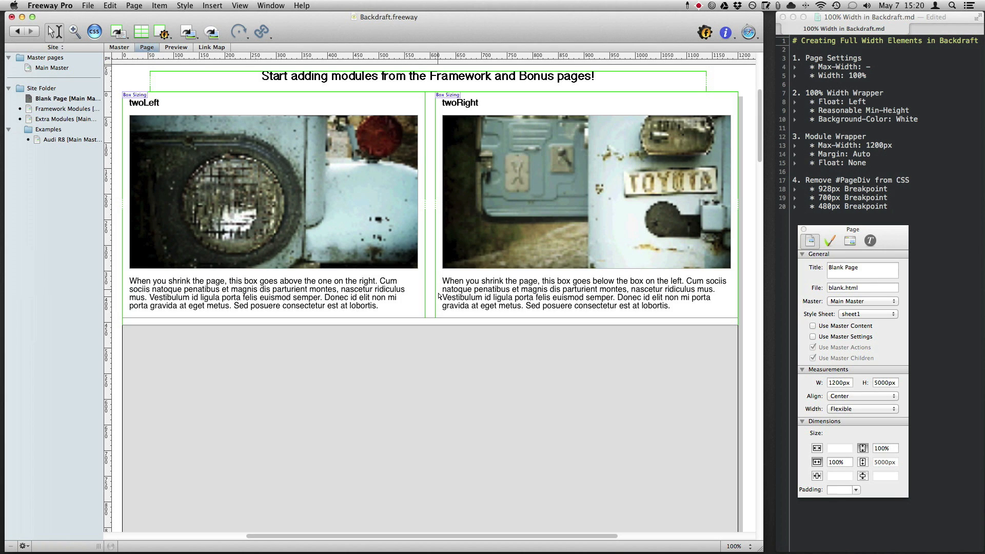
click(437, 324)
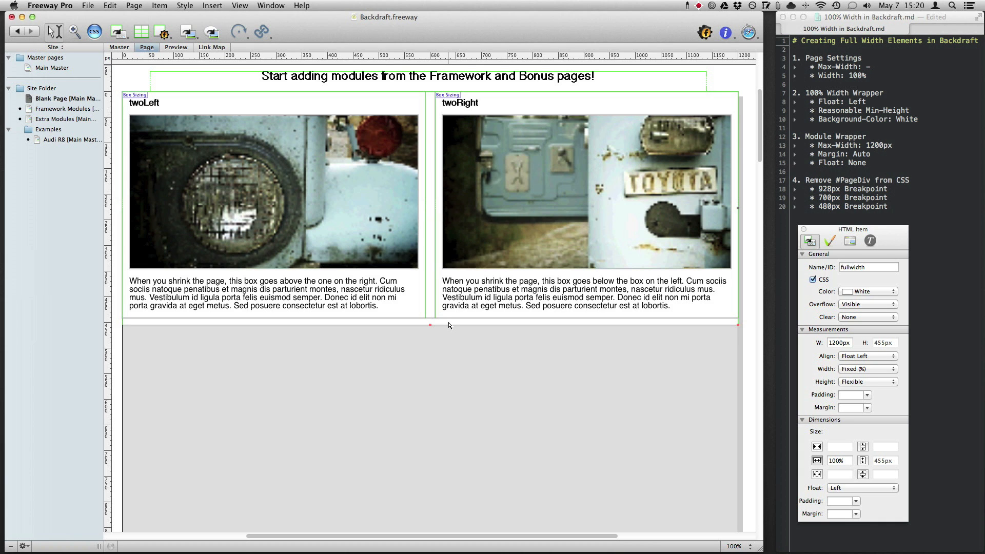
key(super+d)
key(super+d)
scroll(448, 322, down, 8)
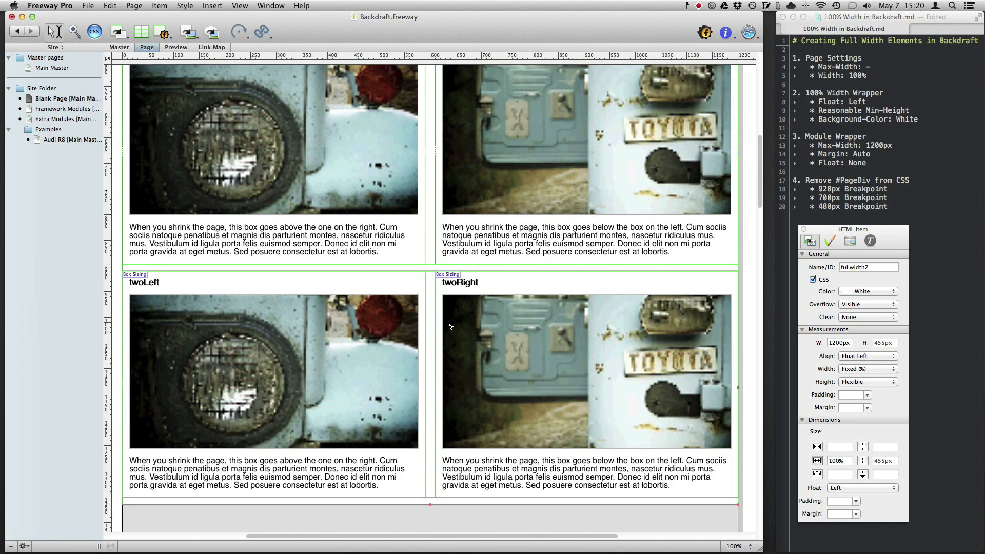
Step: Set the background colour of the middle fullwidth section, fullwidth1, to None
scroll(448, 322, up, 10)
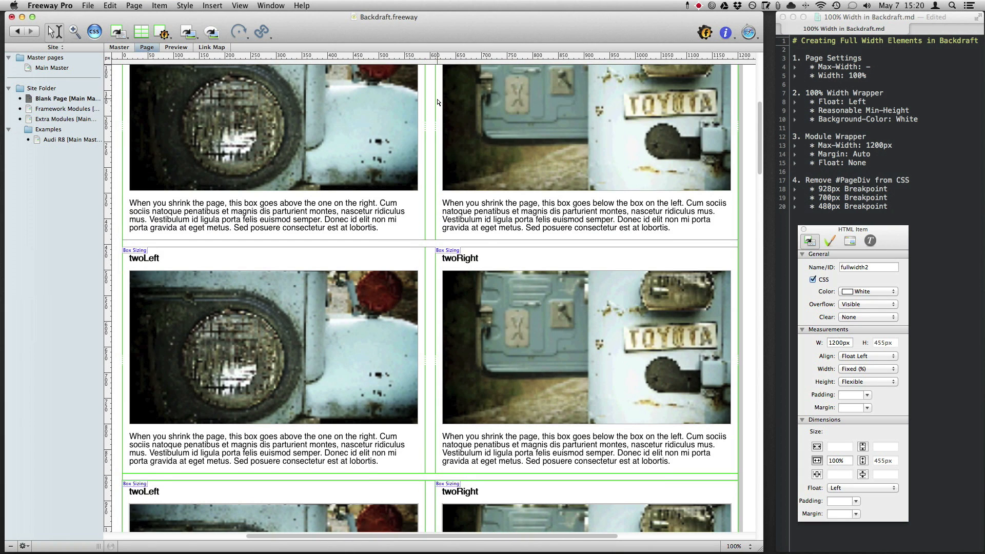
scroll(441, 241, down, 4)
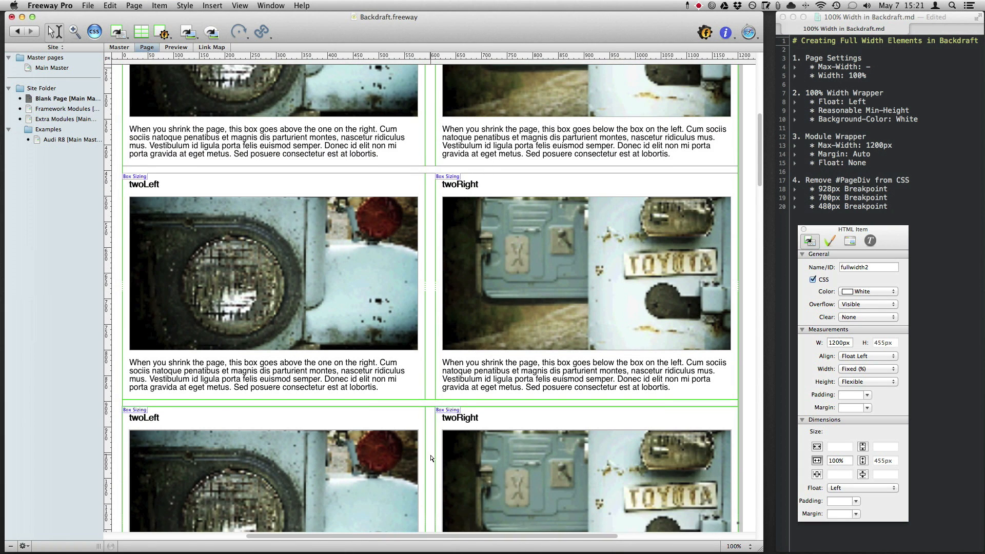
scroll(430, 457, down, 3)
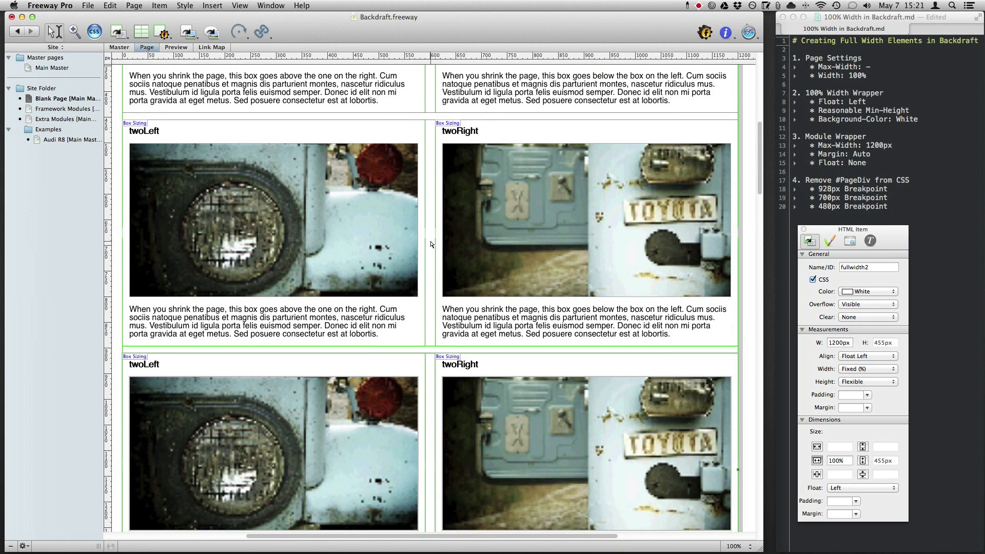
click(431, 244)
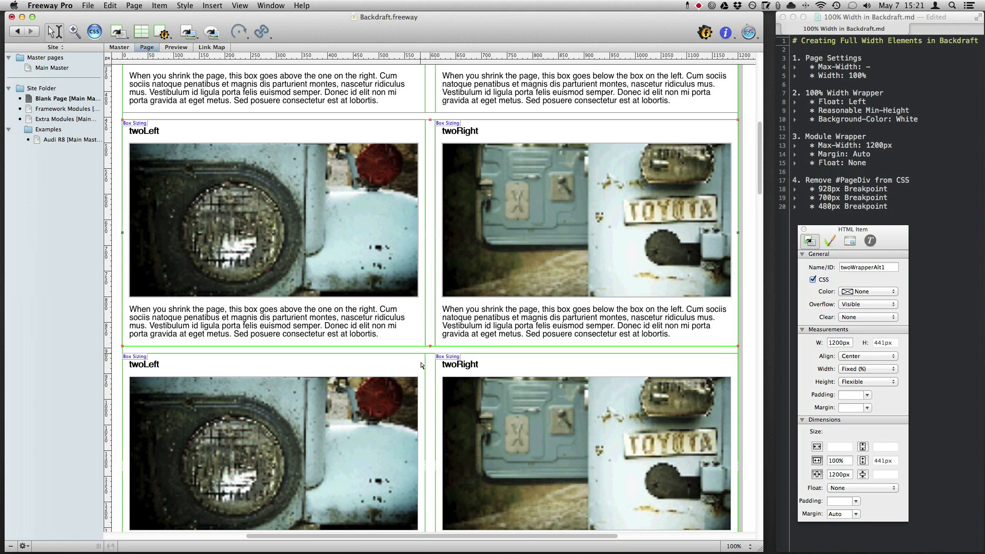
click(429, 351)
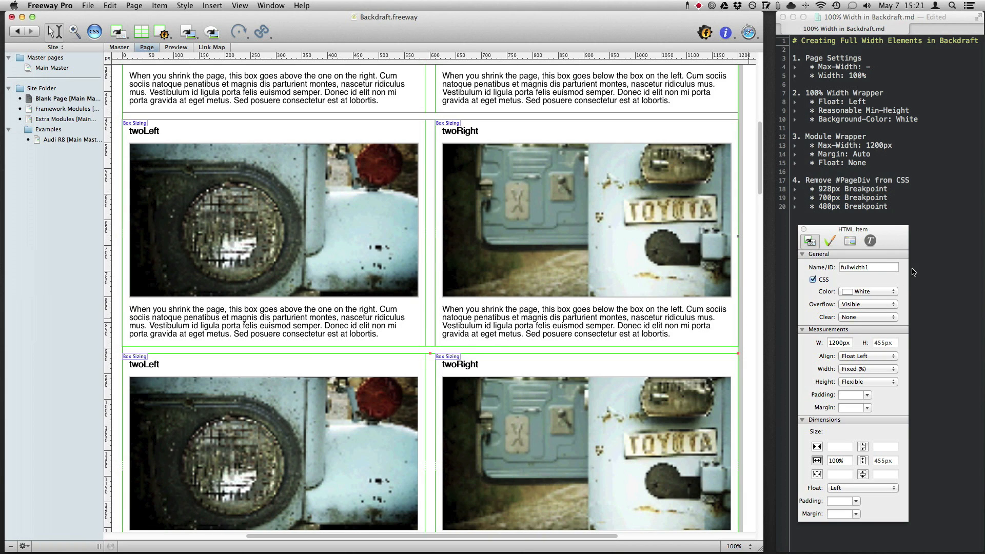
click(861, 292)
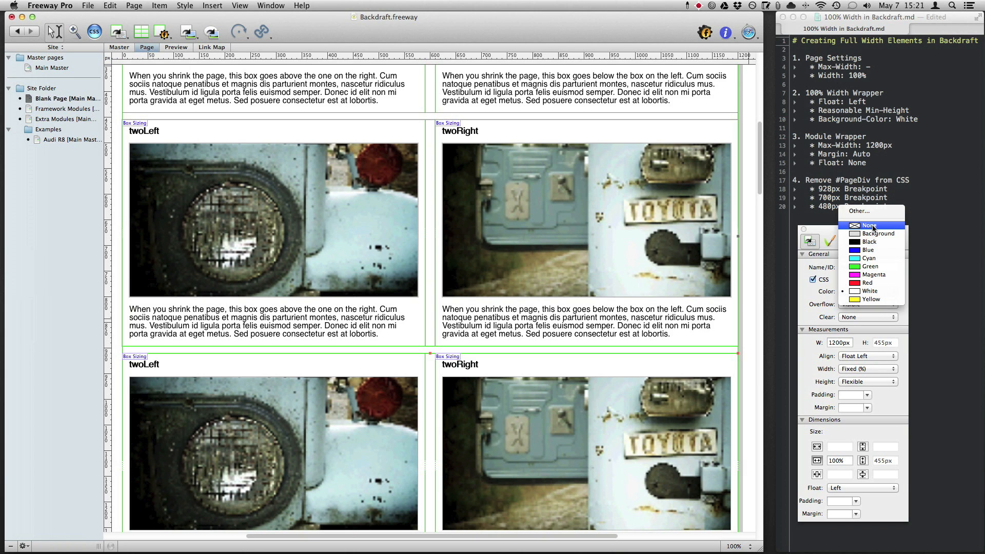
click(874, 227)
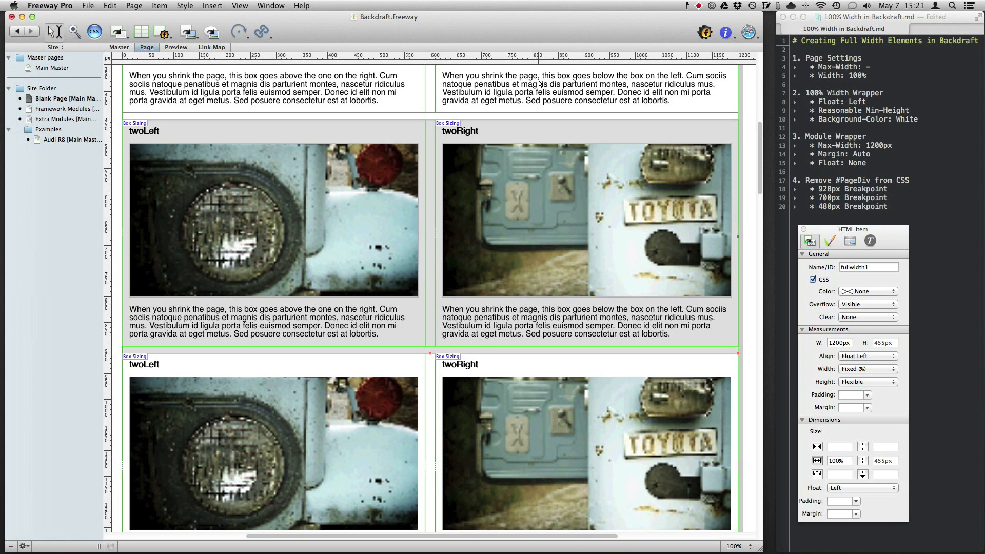
Step: Preview the Blank Page and examine how the three full-width sections behave when the window is widened and restored
click(176, 48)
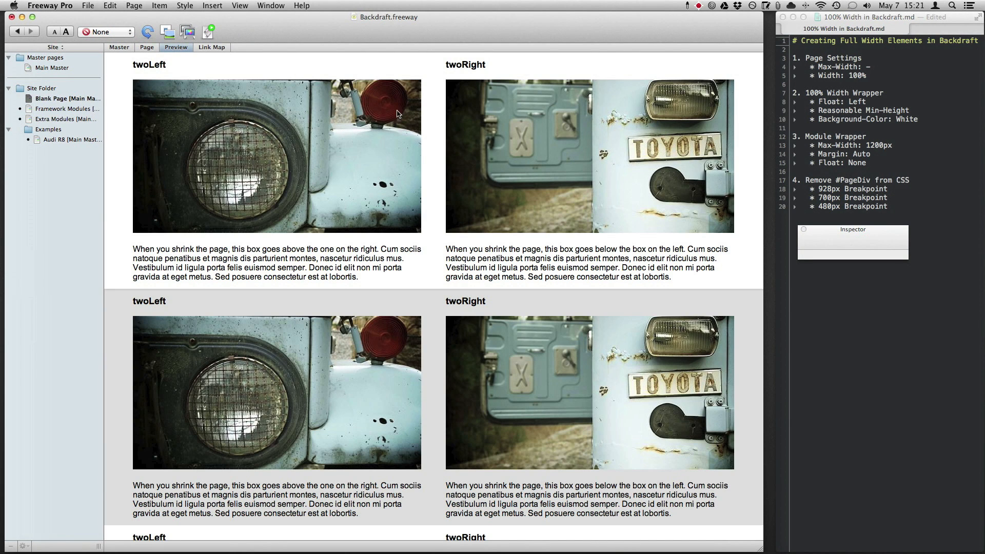
scroll(453, 203, down, 5)
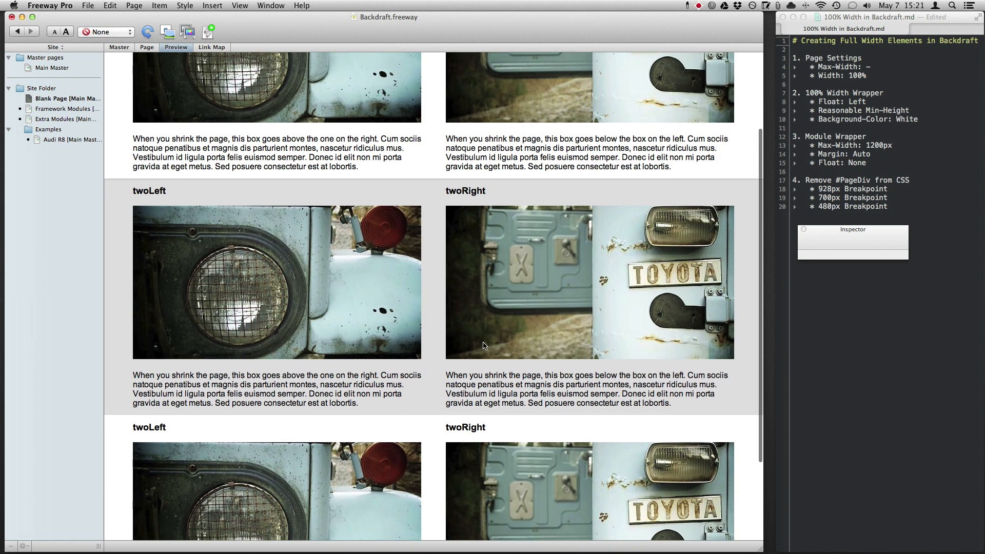
scroll(439, 338, down, 5)
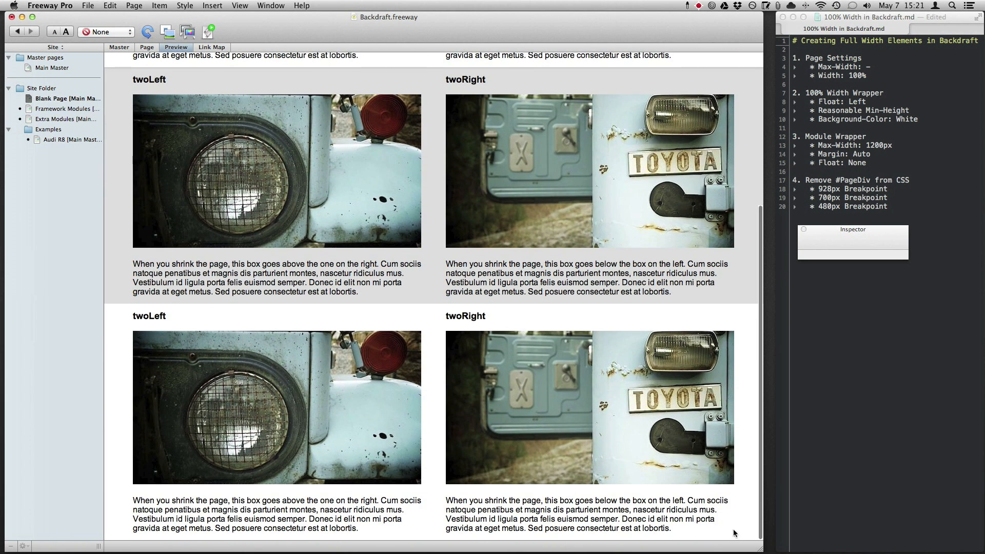
drag(760, 548, 980, 548)
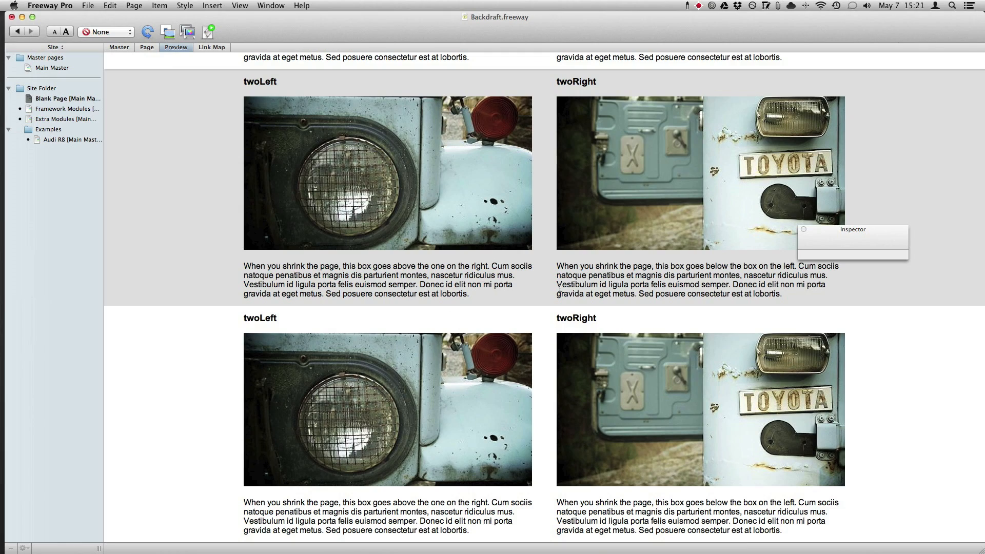
scroll(511, 272, up, 5)
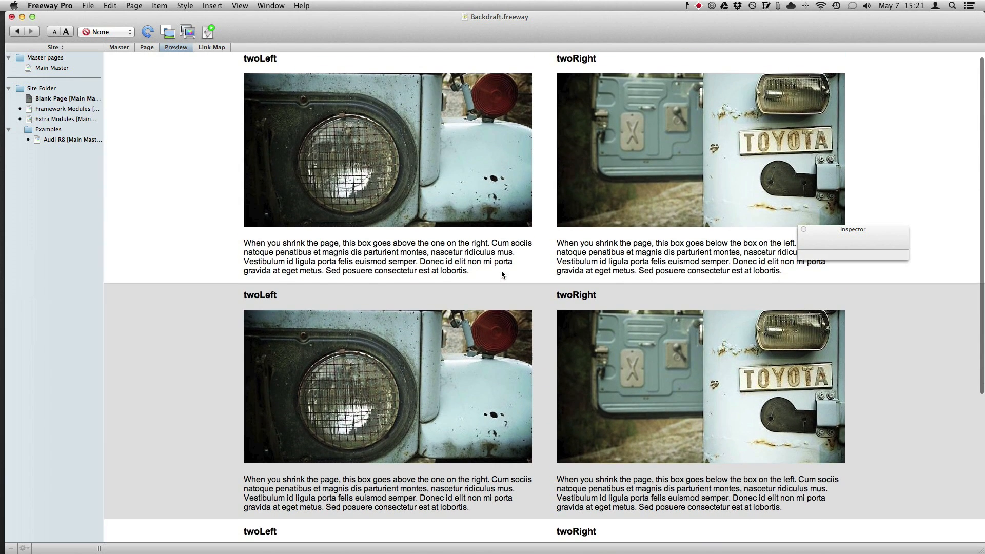
scroll(501, 271, down, 1)
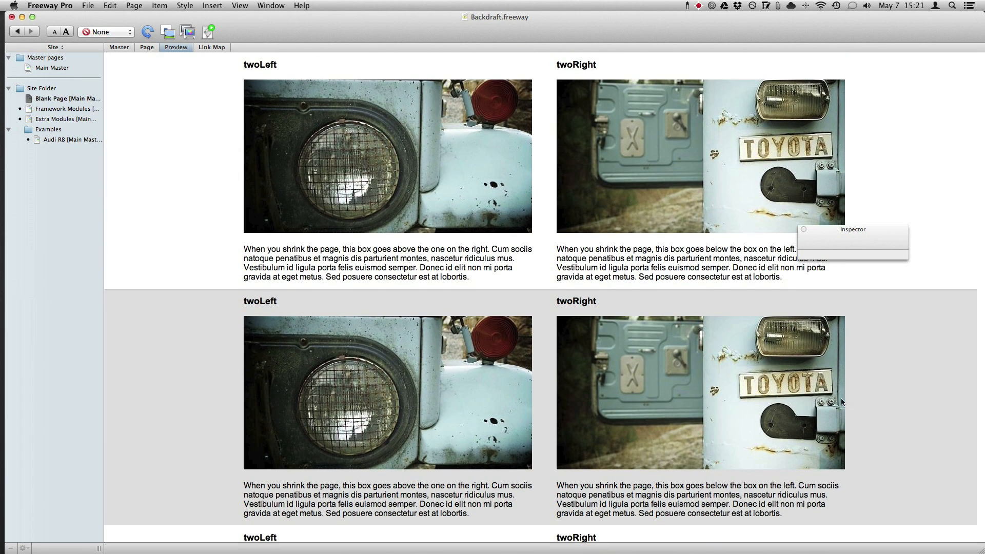
scroll(879, 470, down, 5)
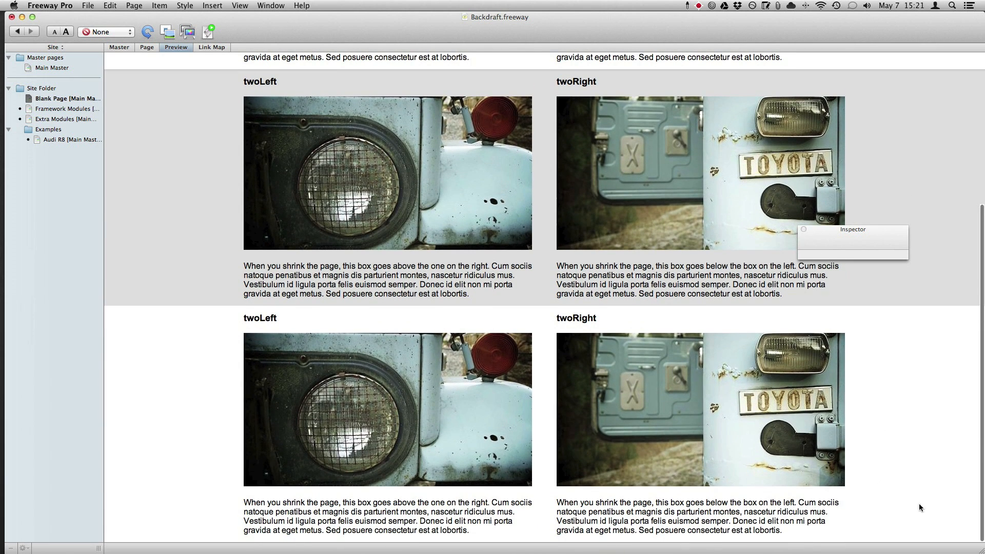
drag(983, 523, 773, 548)
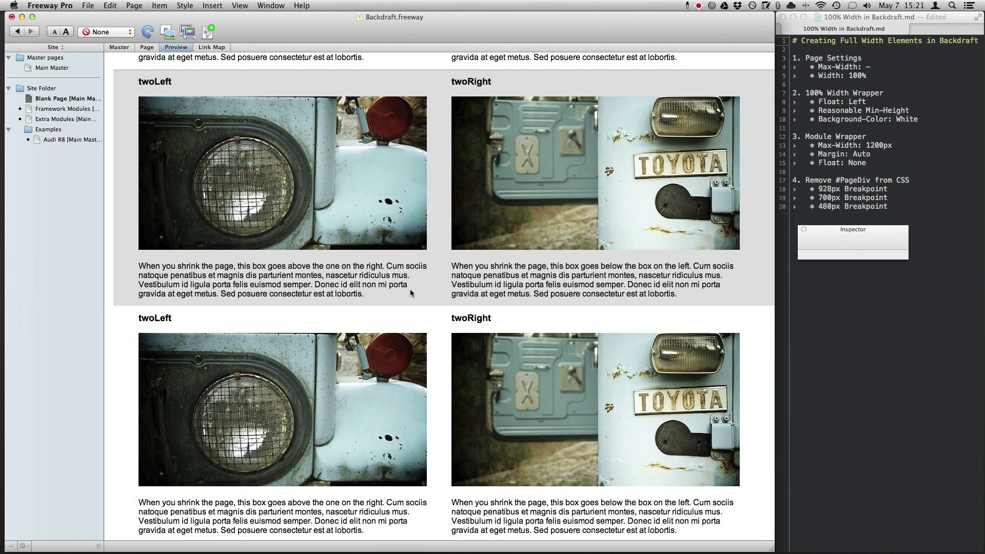
Step: Preview the page from the top in a much narrower window to check the sections' side edges, then restore the window width
click(147, 47)
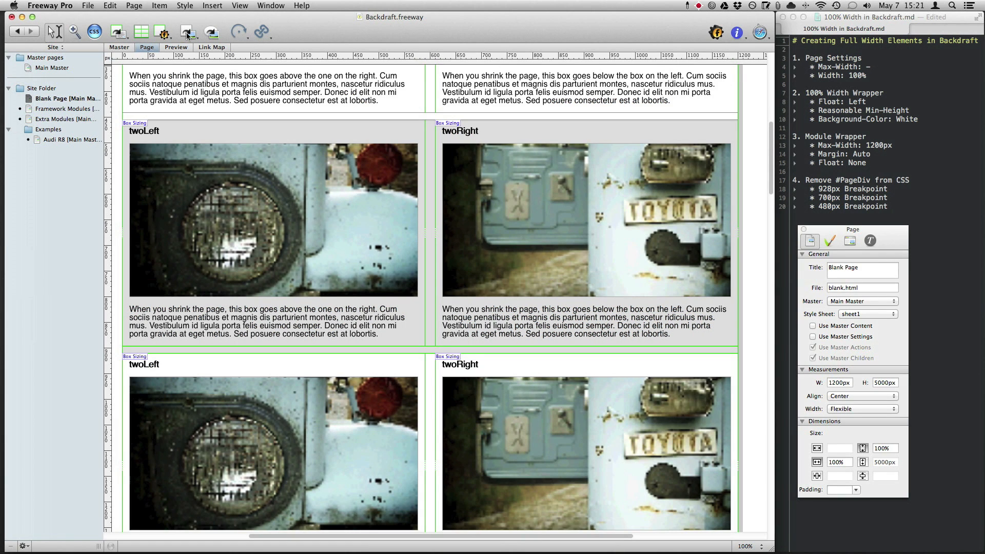
click(176, 47)
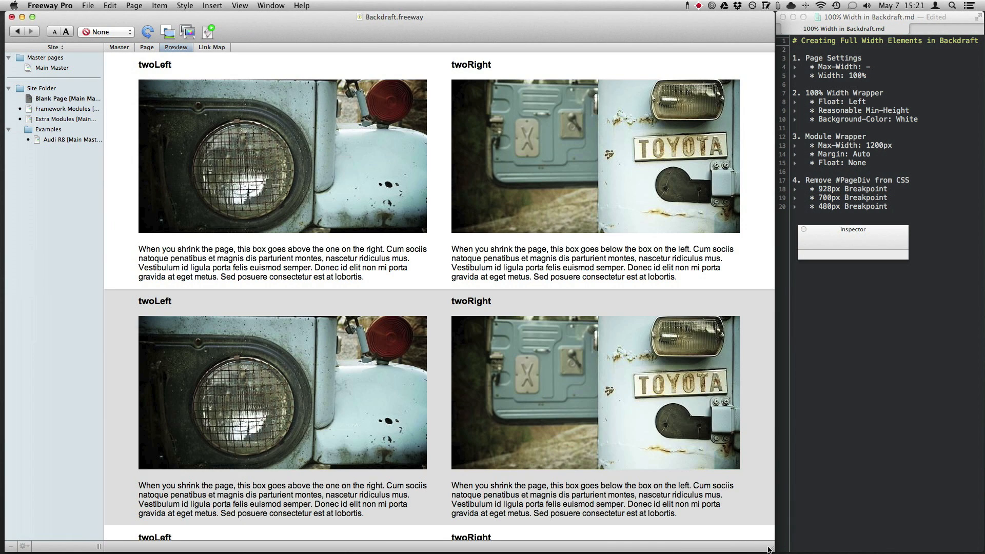
drag(772, 550, 423, 550)
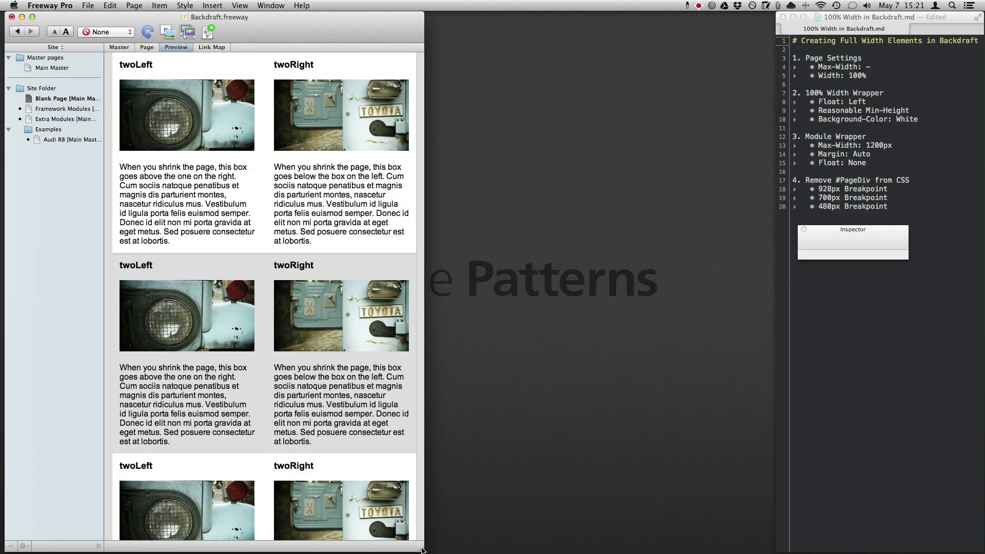
drag(784, 549, 771, 549)
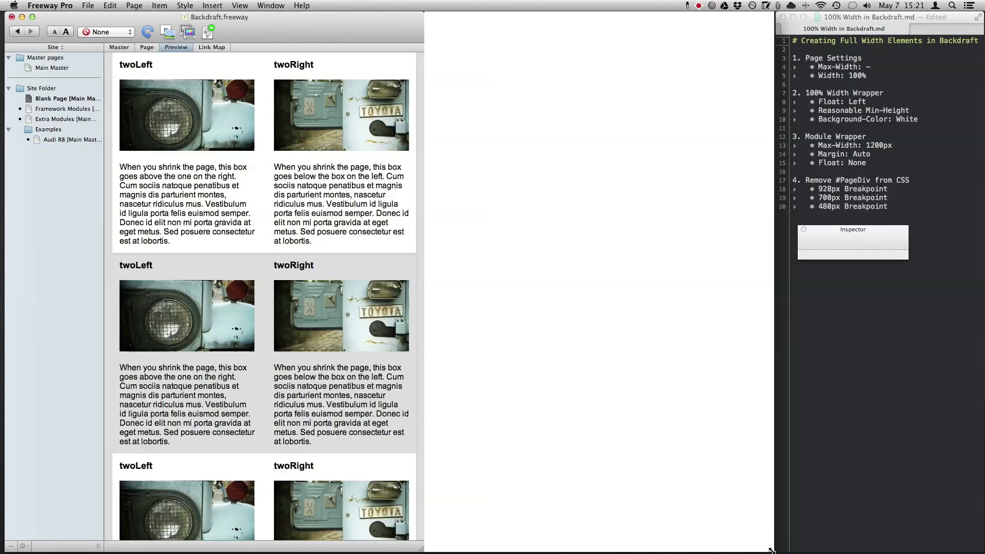
Step: In the Blank Page's HTML markup before </head>, delete the "Making the page wider!" comment and #PageDiv rule from the 928px breakpoint
click(152, 46)
click(134, 7)
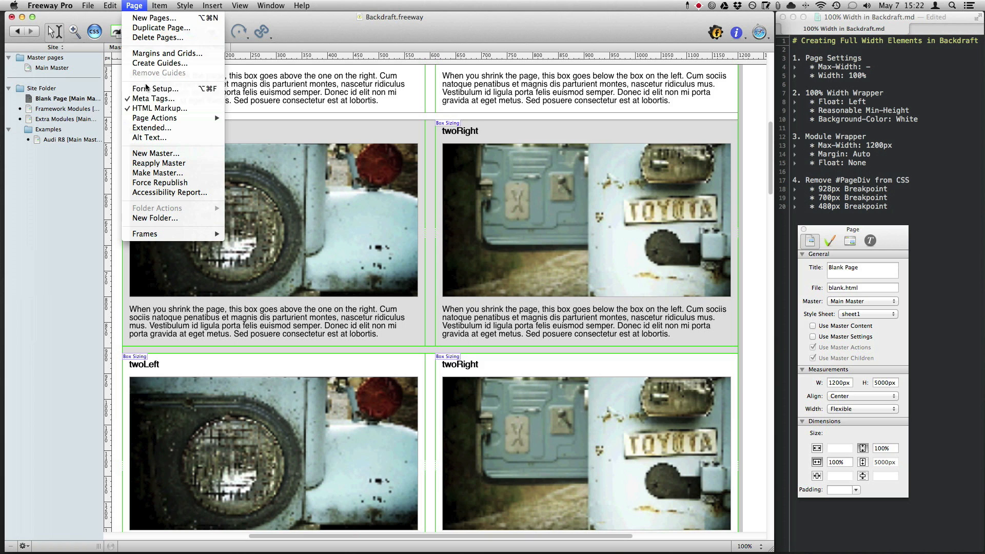
click(147, 108)
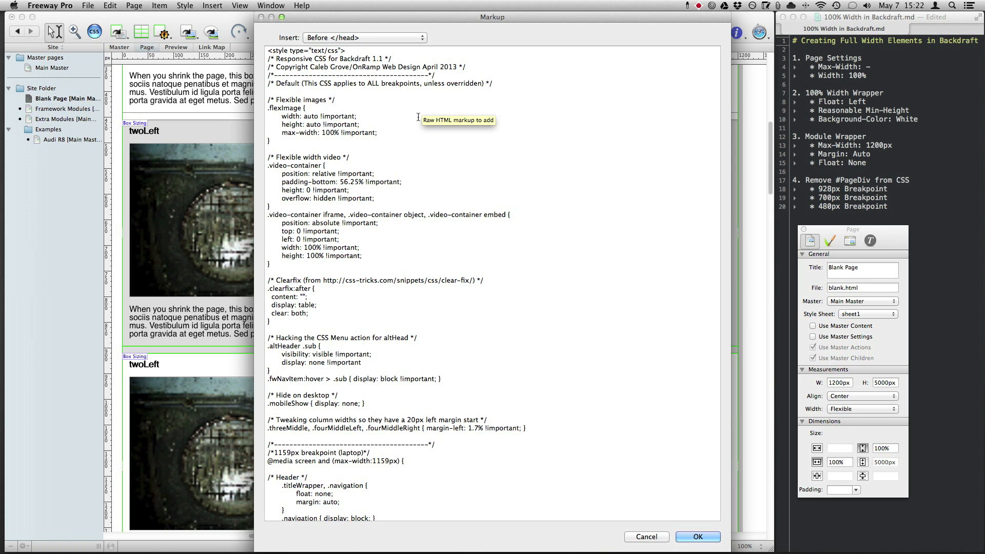
scroll(406, 200, down, 3)
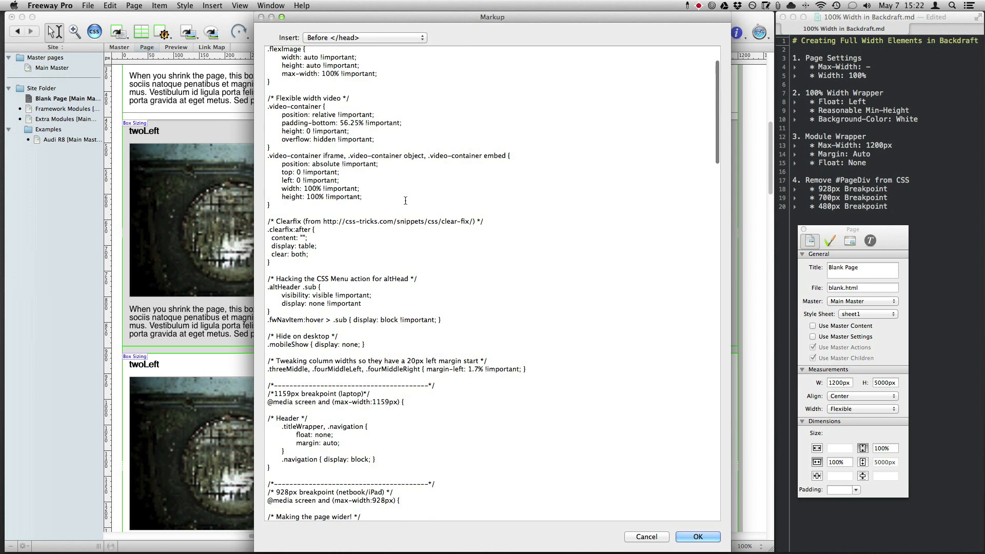
scroll(405, 200, down, 15)
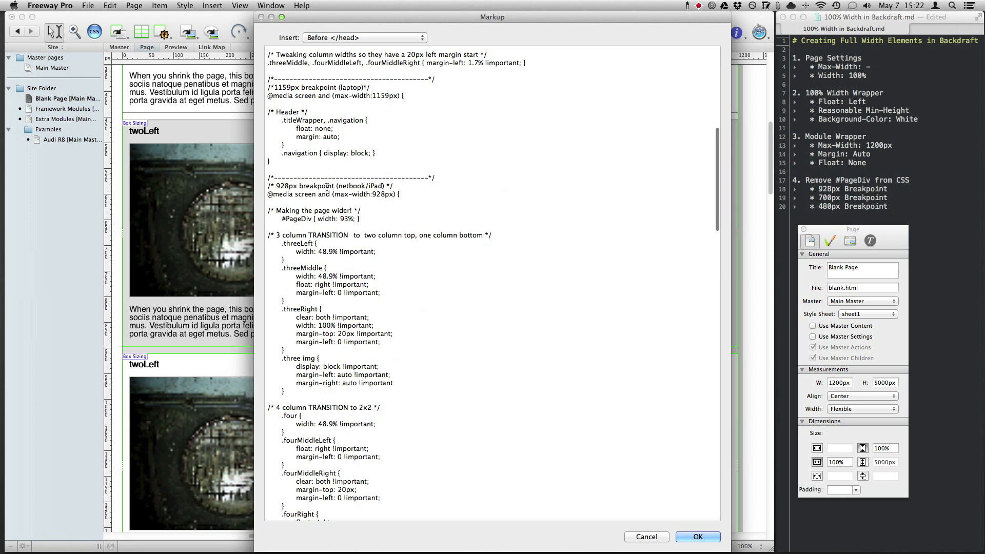
scroll(410, 256, down, 2)
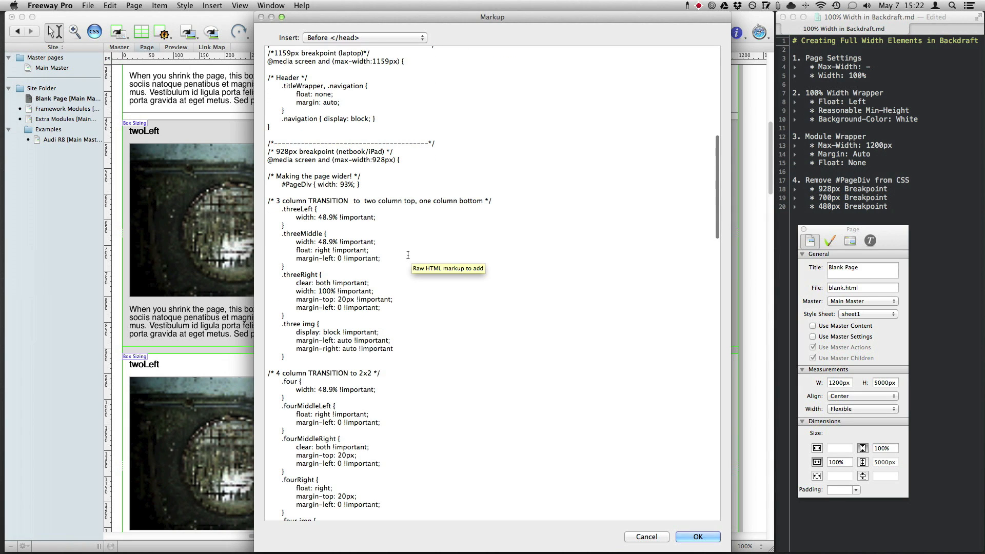
click(364, 185)
drag(363, 185, 262, 172)
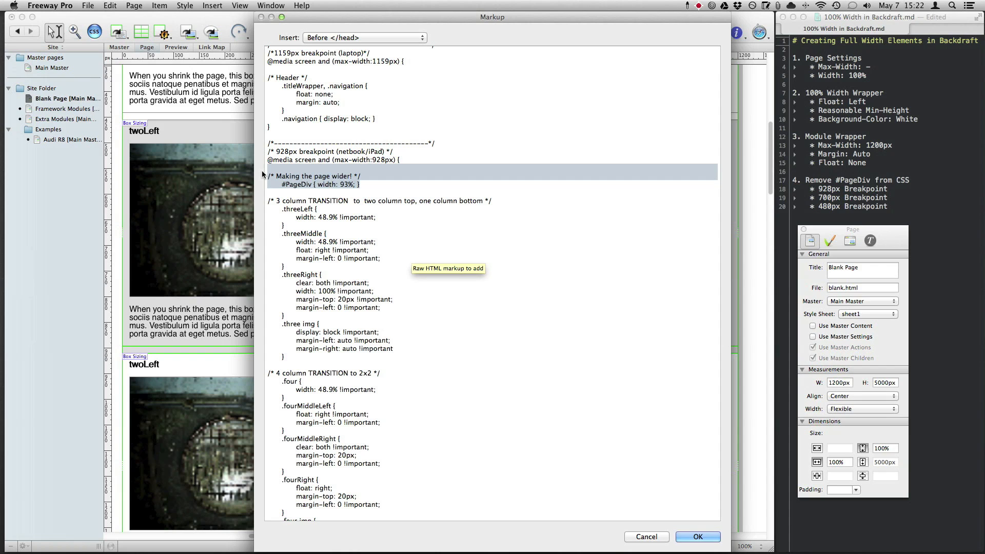
key(BackSpace)
key(BackSpace)
Step: Delete the "Making the page wider!" comment and its #PageDiv width rule from the 700px breakpoint, along with spare blank space
scroll(470, 342, down, 12)
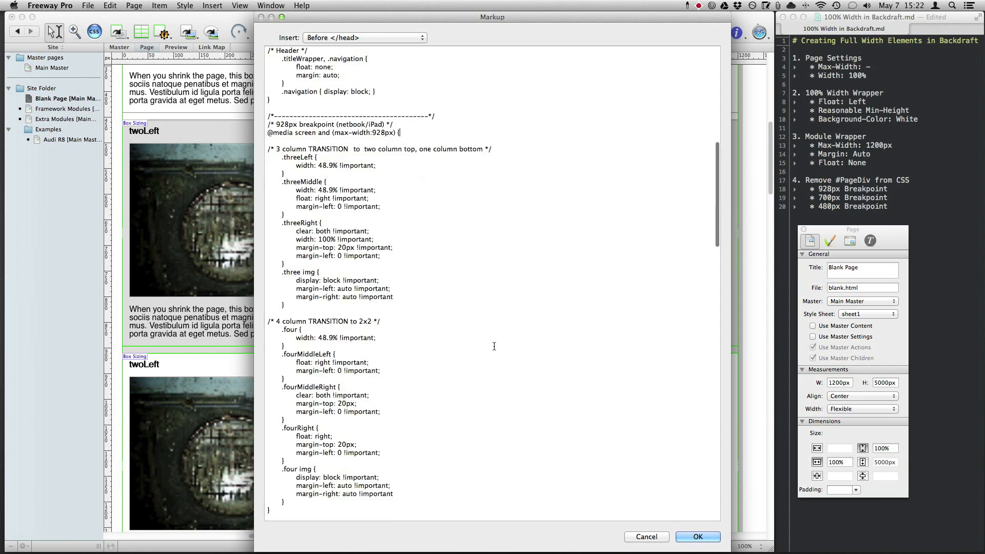
scroll(470, 343, down, 2)
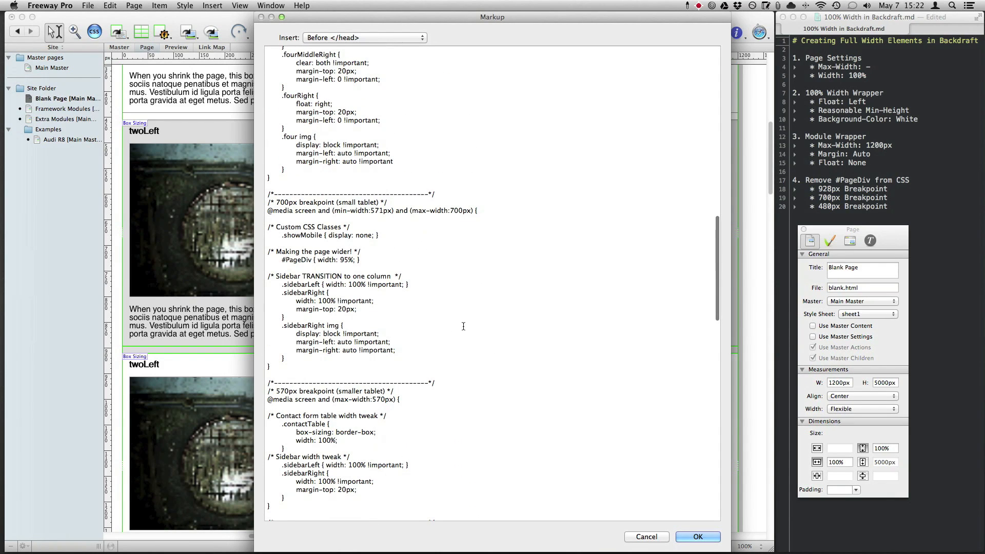
drag(361, 255, 248, 246)
key(BackSpace)
key(BackSpace)
key(BackSpace)
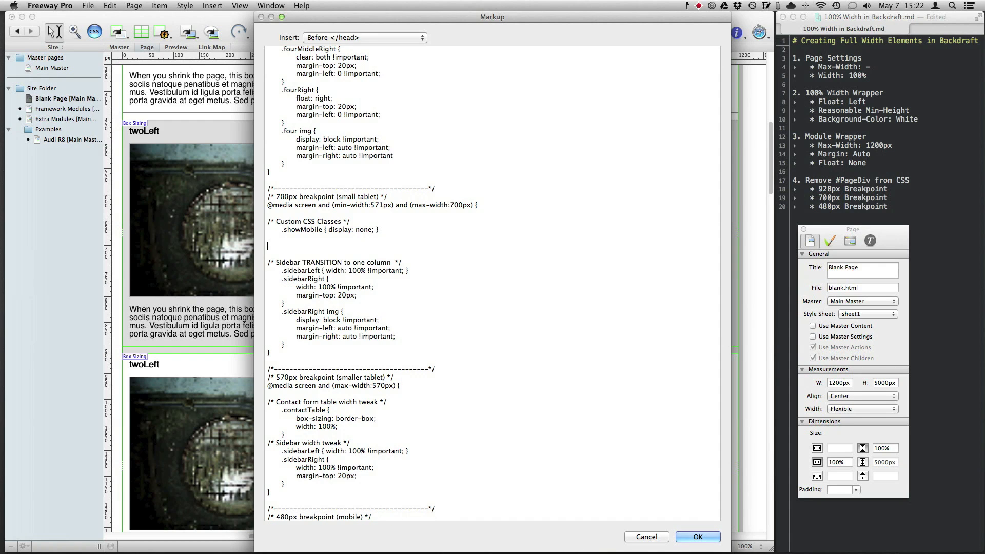
Step: Delete the "Making the page wider!" comment and #PageDiv rule from the 480px breakpoint and save the edited markup
scroll(419, 338, down, 10)
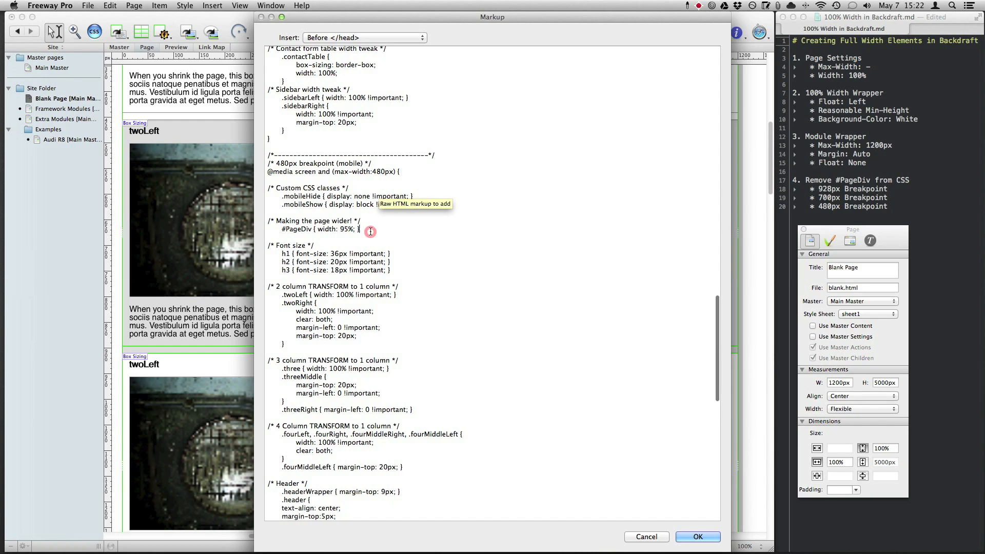
drag(360, 230, 256, 216)
key(BackSpace)
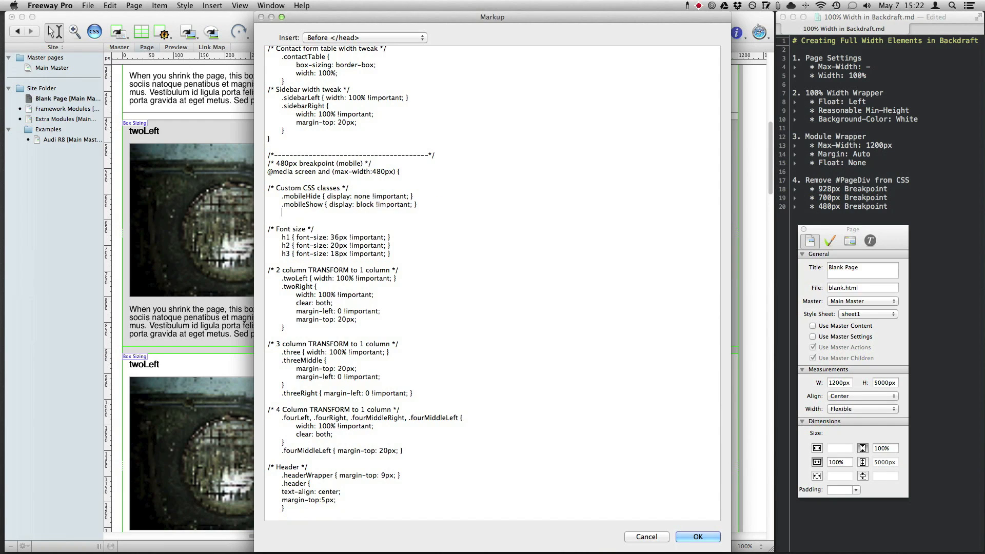
key(BackSpace)
click(697, 536)
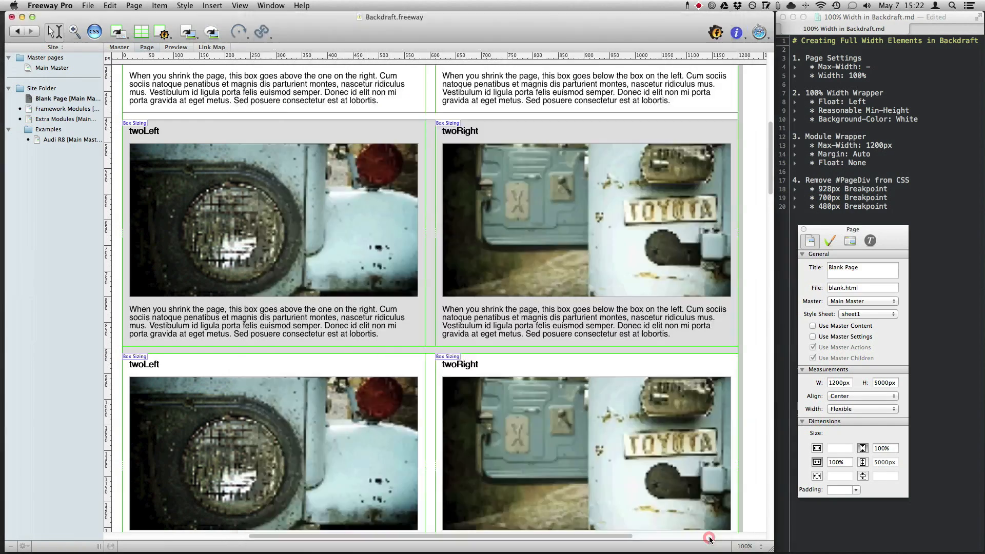
Step: Preview the Blank Page in a much narrower window to check the full-width sections' edges, and restore the window width
click(174, 47)
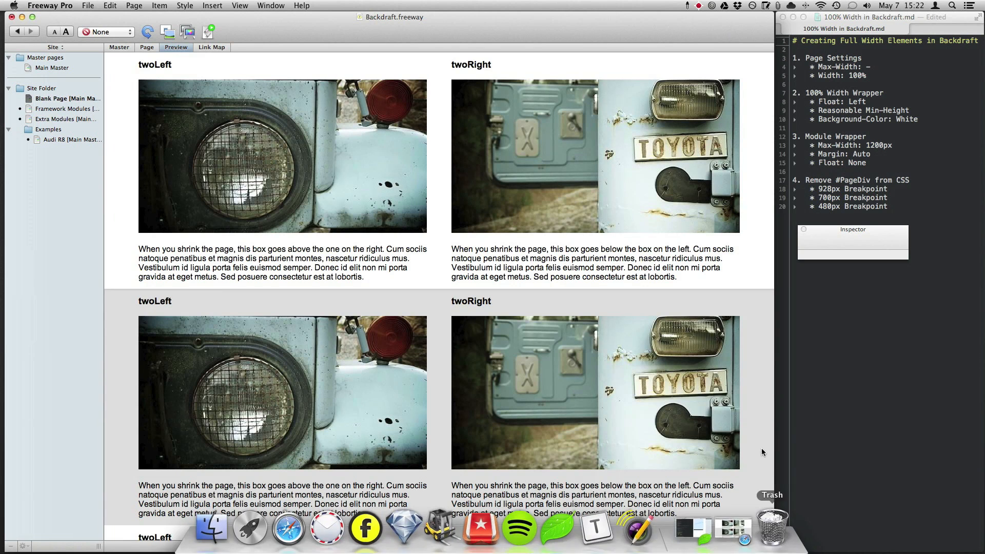
drag(773, 550, 458, 550)
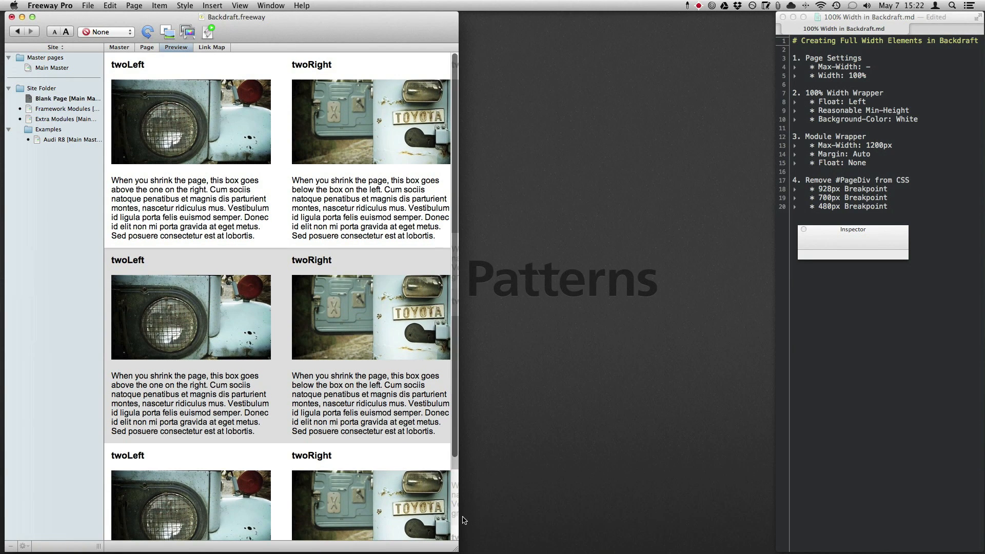
drag(456, 550, 771, 550)
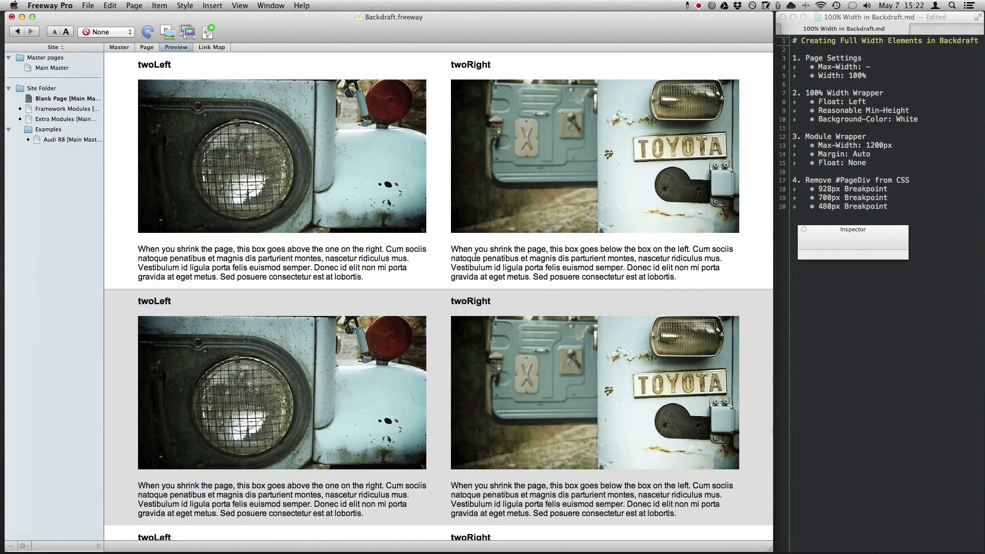